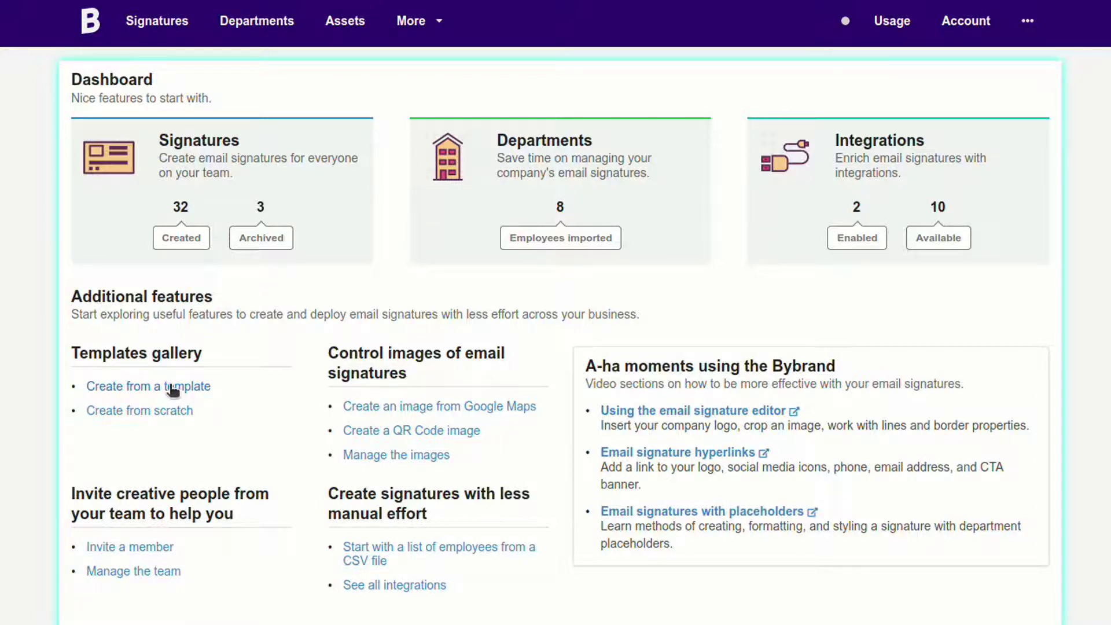
Preview the John Martines template among Business executive templates and choose it.
{"action": "left_click", "coordinate": [212, 387]}
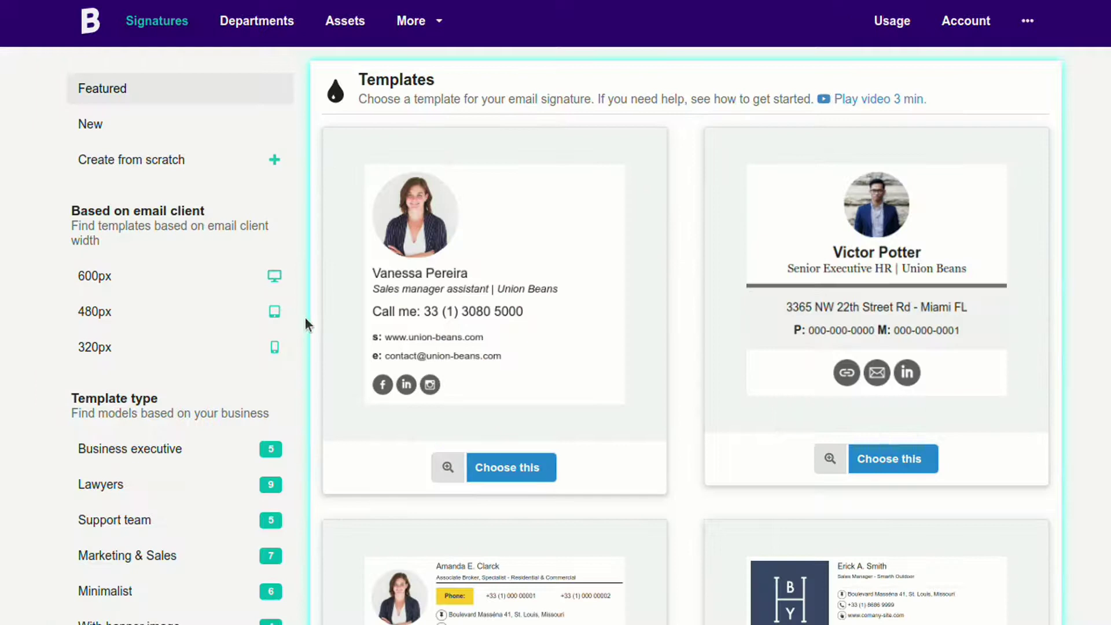
{"action": "scroll", "coordinate": [165, 238], "scroll_direction": "down", "scroll_amount": 1}
{"action": "scroll", "coordinate": [143, 273], "scroll_direction": "down", "scroll_amount": 2}
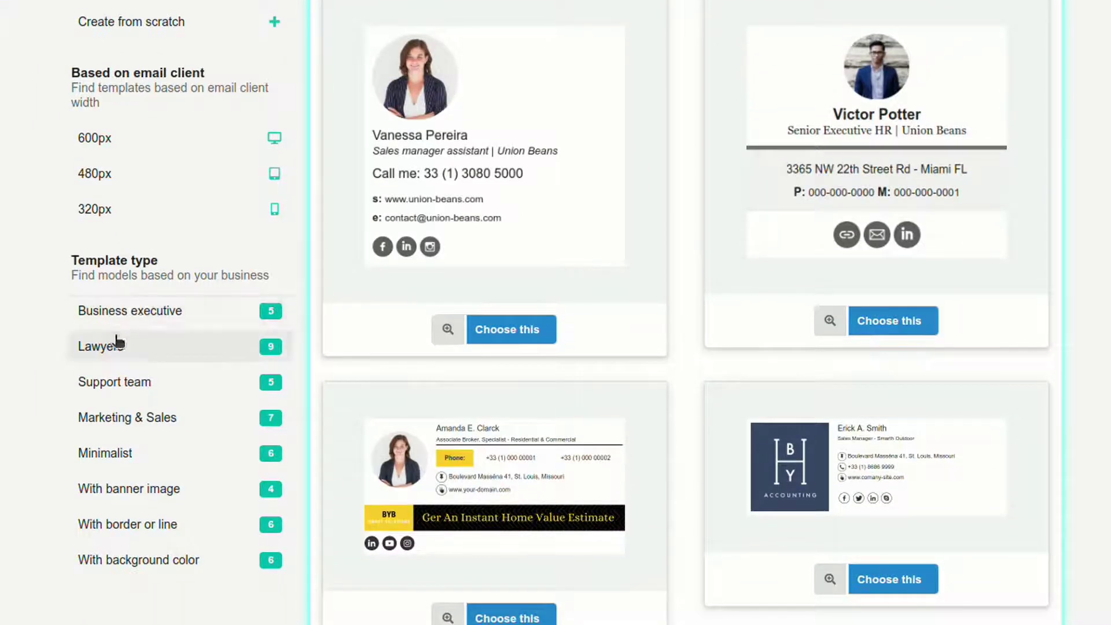
{"action": "left_click", "coordinate": [148, 314]}
{"action": "scroll", "coordinate": [677, 221], "scroll_direction": "down", "scroll_amount": 1}
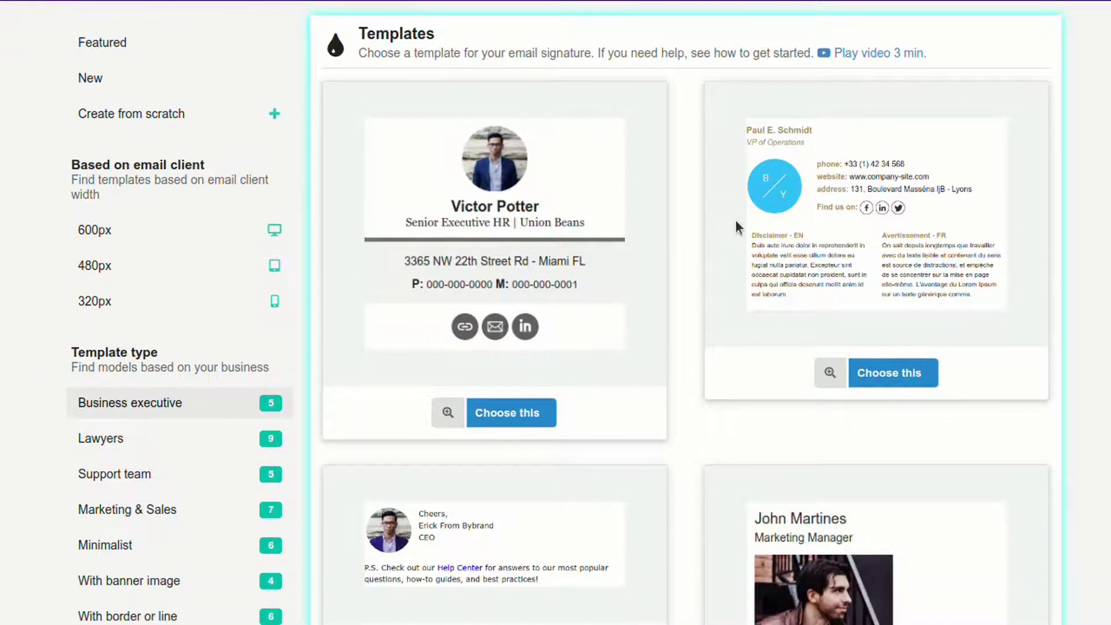
{"action": "scroll", "coordinate": [736, 227], "scroll_direction": "down", "scroll_amount": 2}
{"action": "scroll", "coordinate": [839, 253], "scroll_direction": "down", "scroll_amount": 3}
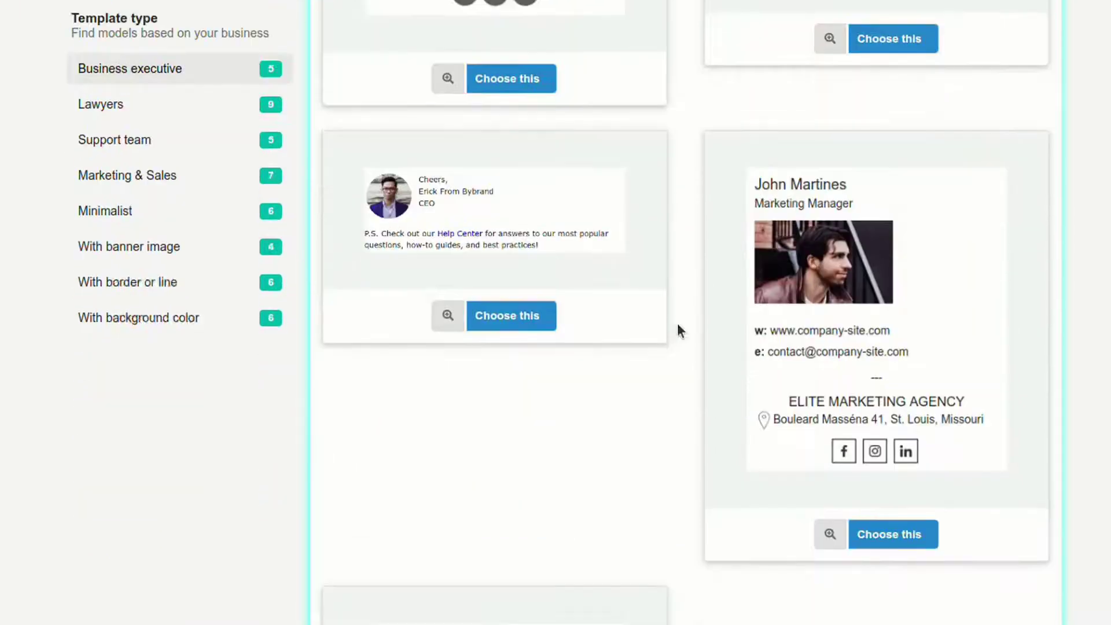
{"action": "scroll", "coordinate": [694, 338], "scroll_direction": "down", "scroll_amount": 1}
{"action": "left_click", "coordinate": [830, 501]}
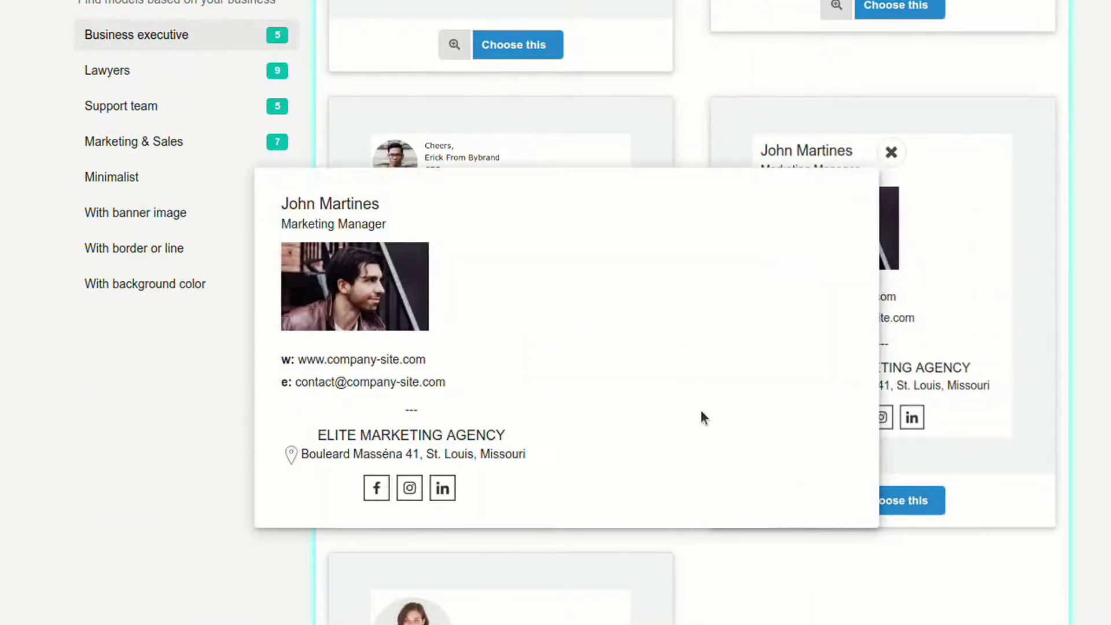
{"action": "left_click", "coordinate": [890, 153]}
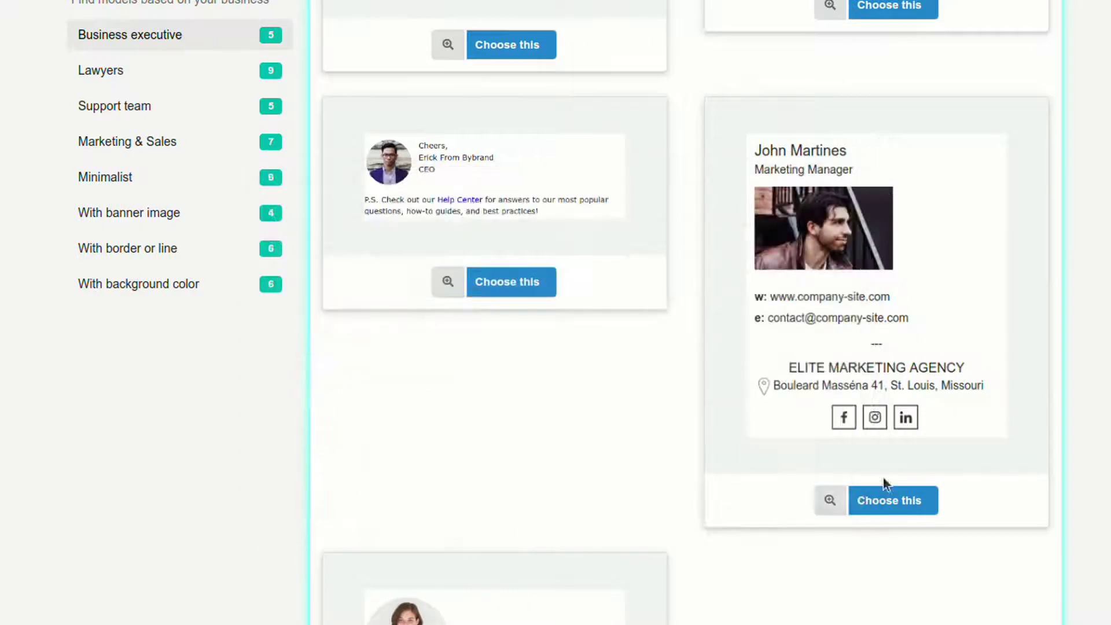
{"action": "left_click", "coordinate": [887, 499]}
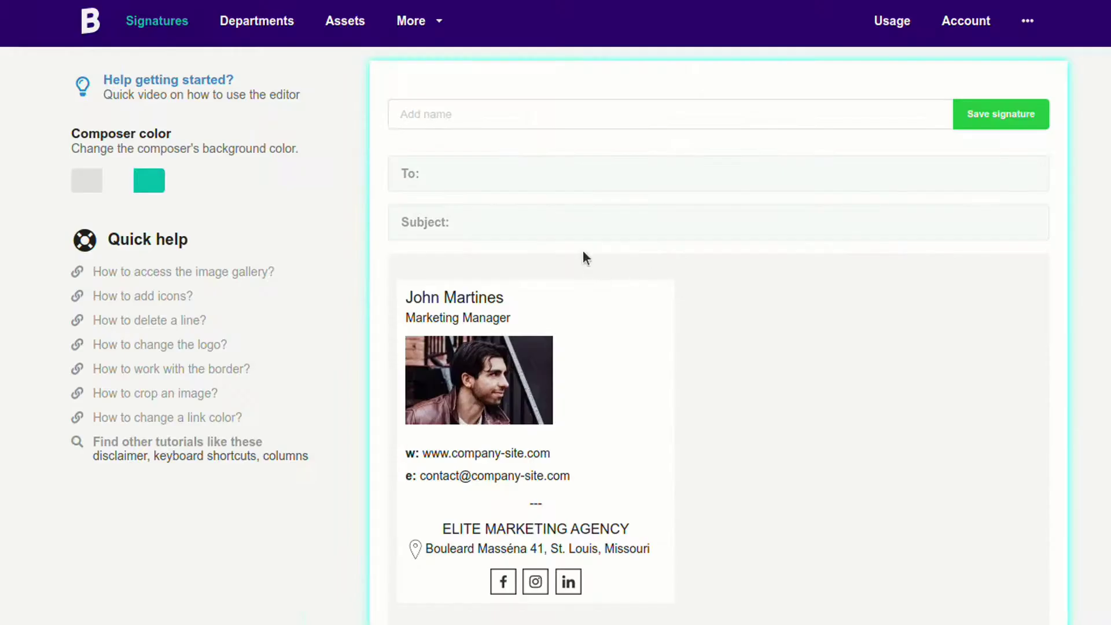
{"action": "left_click", "coordinate": [550, 295]}
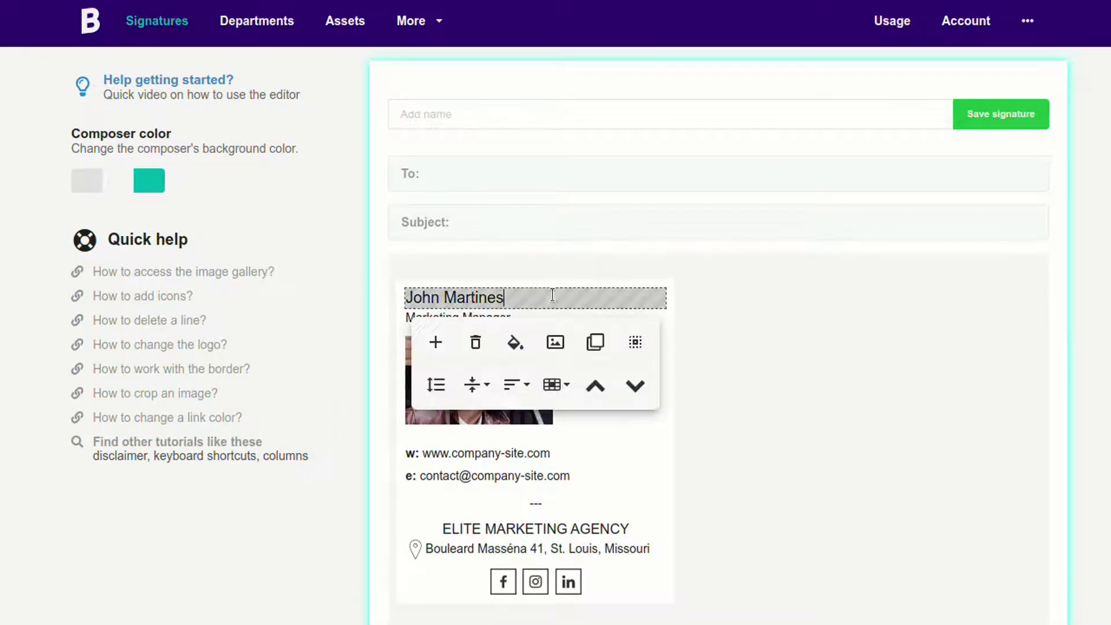
{"action": "scroll", "coordinate": [552, 295], "scroll_direction": "down", "scroll_amount": 2}
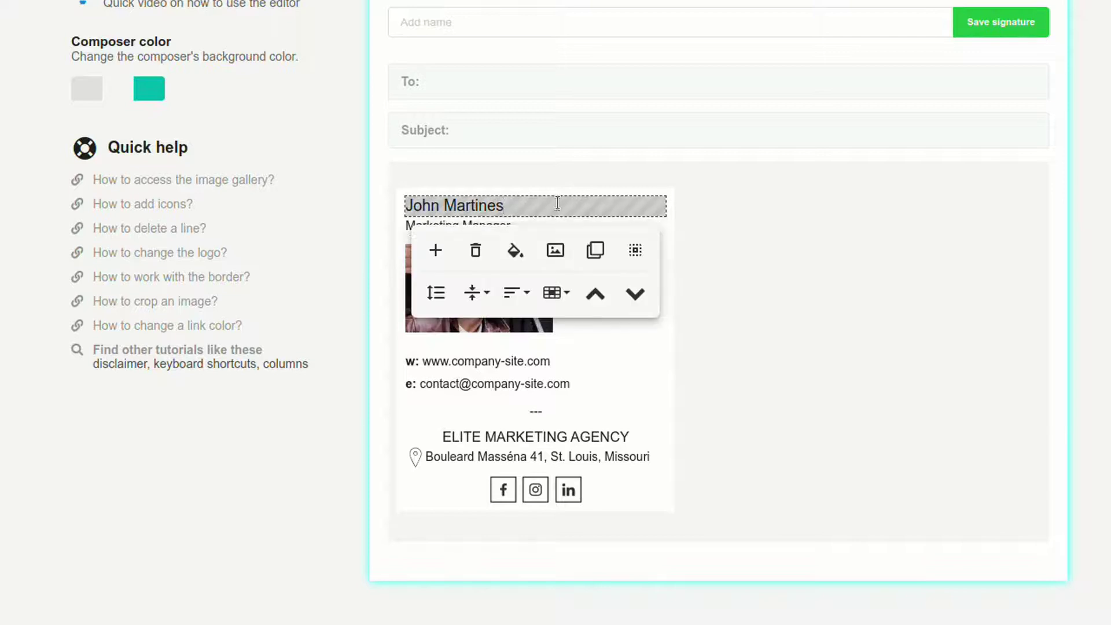
{"action": "key", "text": "ctrl+a"}
{"action": "key", "text": "BackSpace"}
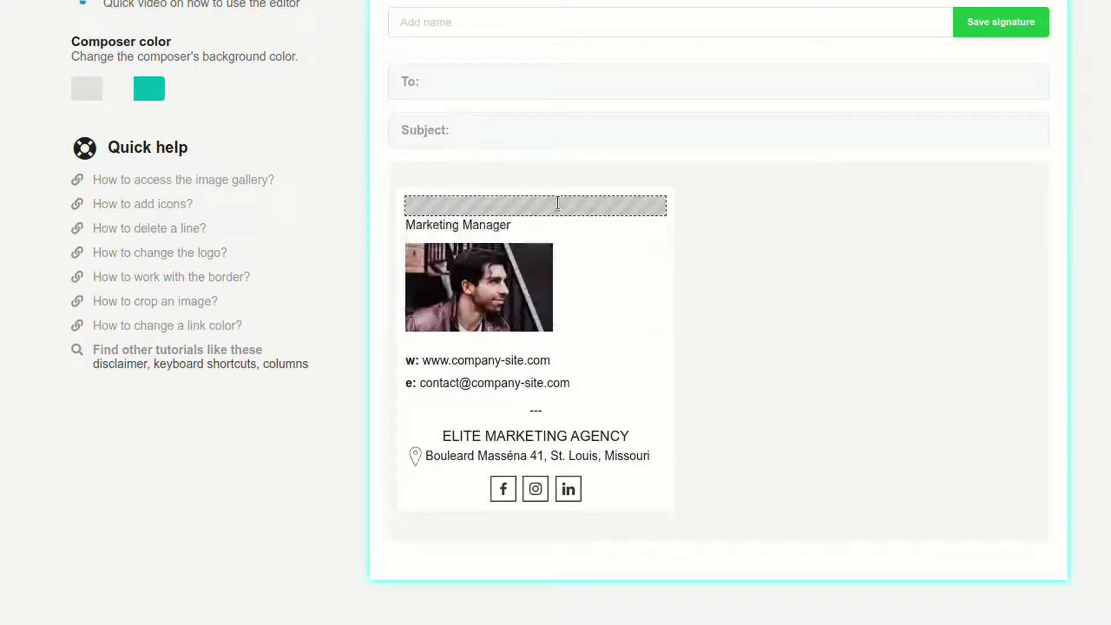
{"action": "type", "text": "ert Davis"}
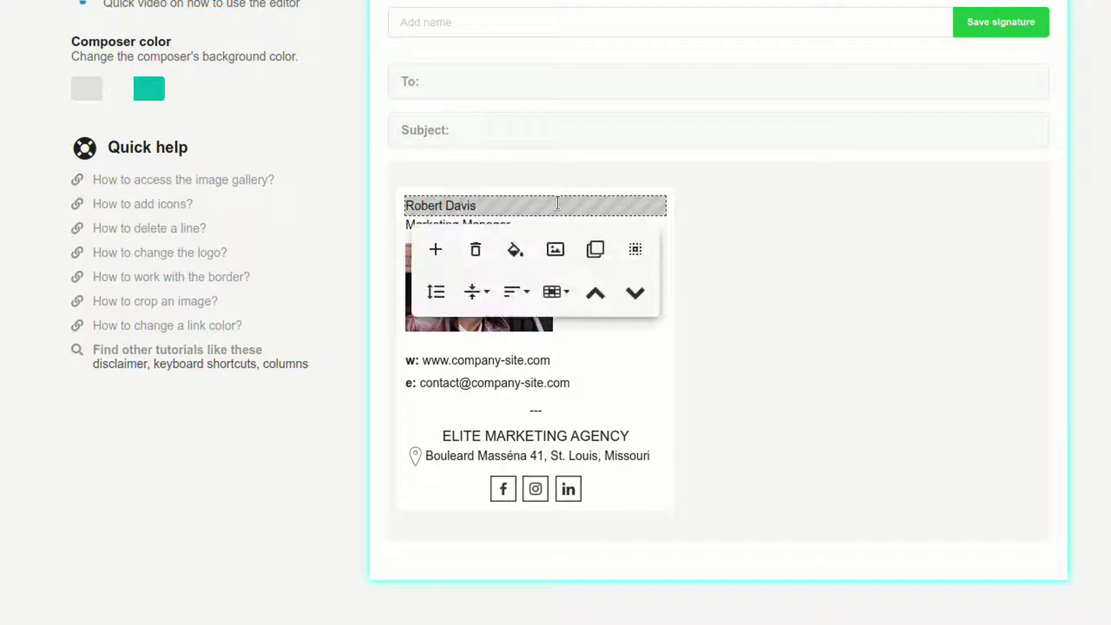
{"action": "key", "text": "ctrl+a"}
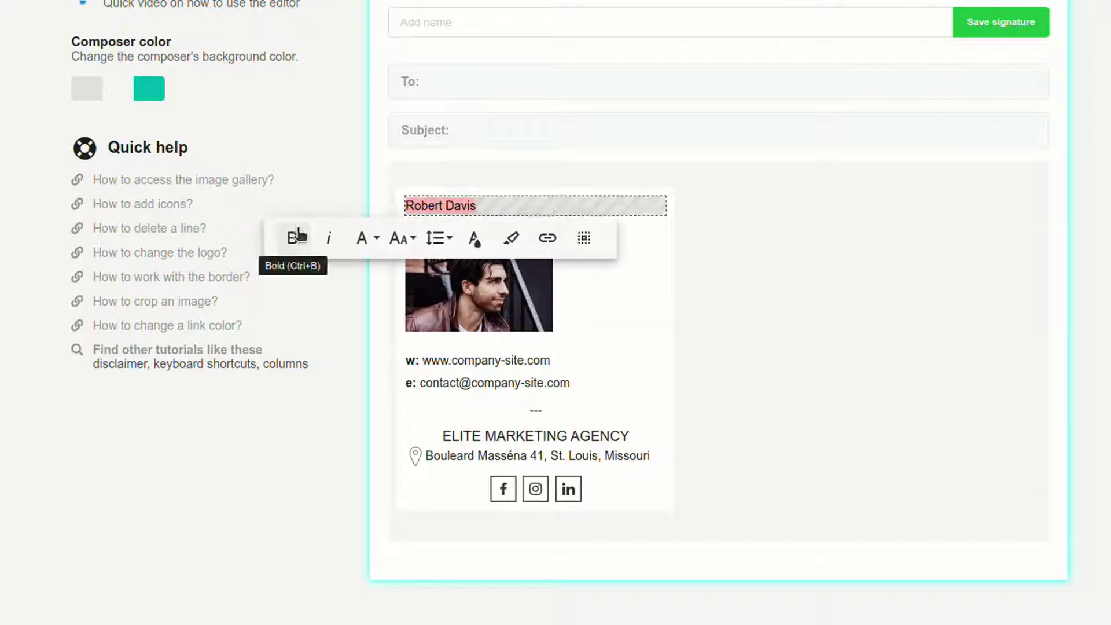
{"action": "left_click", "coordinate": [294, 238]}
{"action": "left_click", "coordinate": [417, 246]}
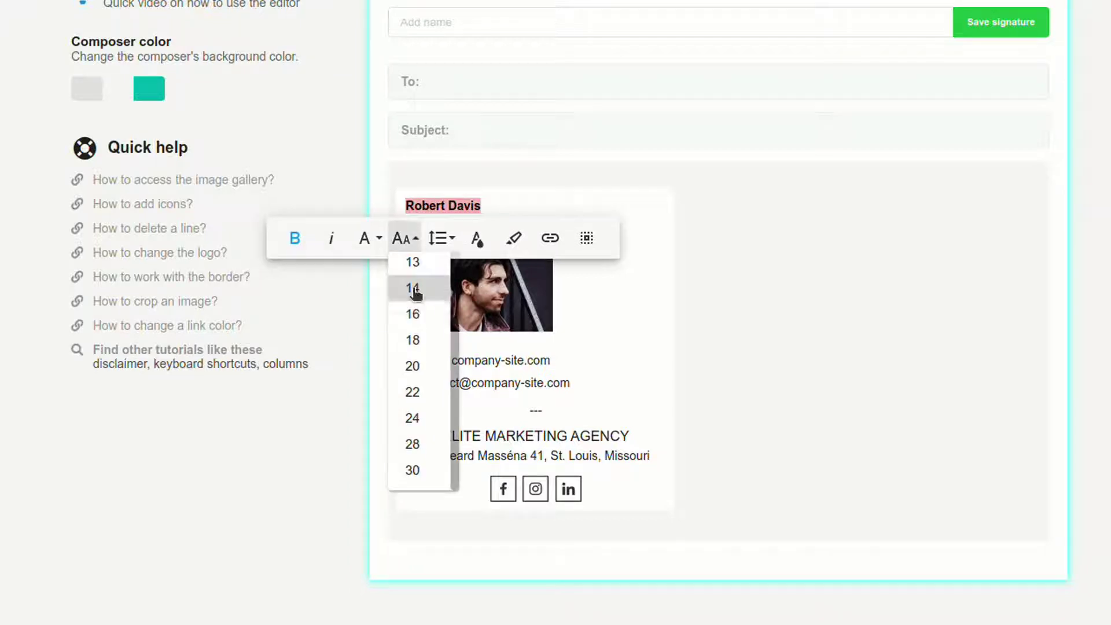
{"action": "left_click", "coordinate": [414, 339]}
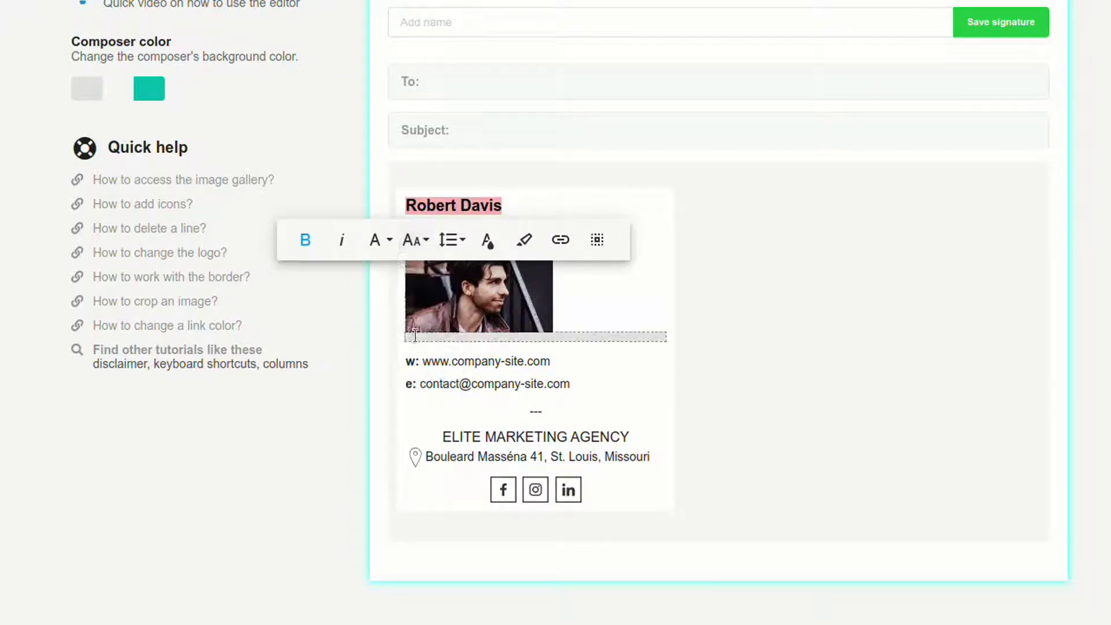
Replace the Marketing Manager title with 'CEO and Founder - BYB HOME'.
{"action": "left_click", "coordinate": [711, 162]}
{"action": "left_click", "coordinate": [598, 230]}
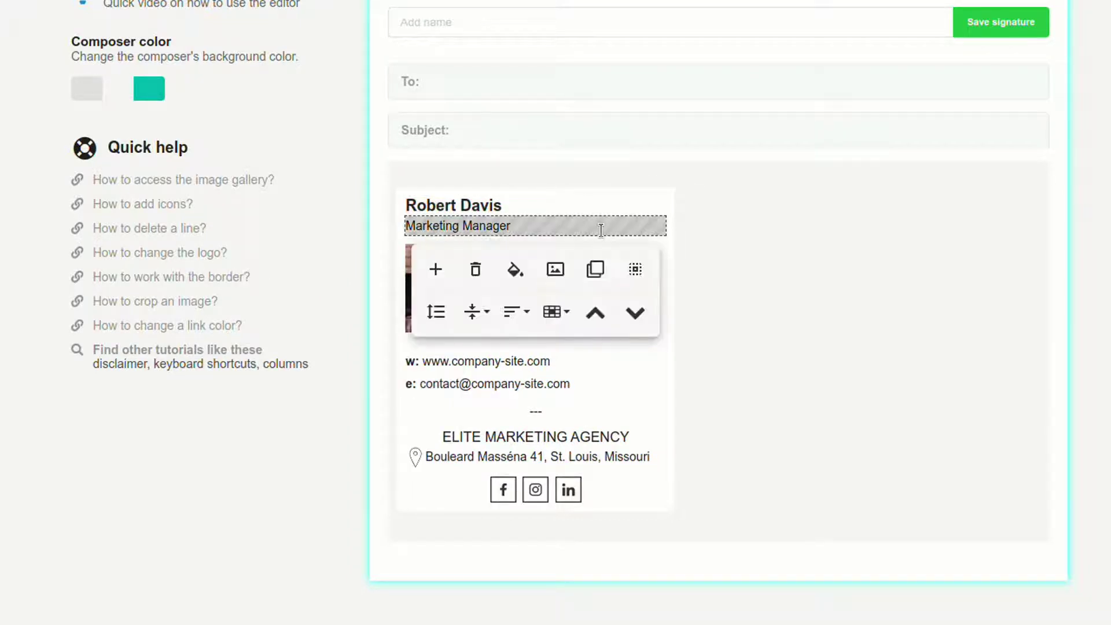
{"action": "key", "text": "ctrl+a"}
{"action": "key", "text": "BackSpace"}
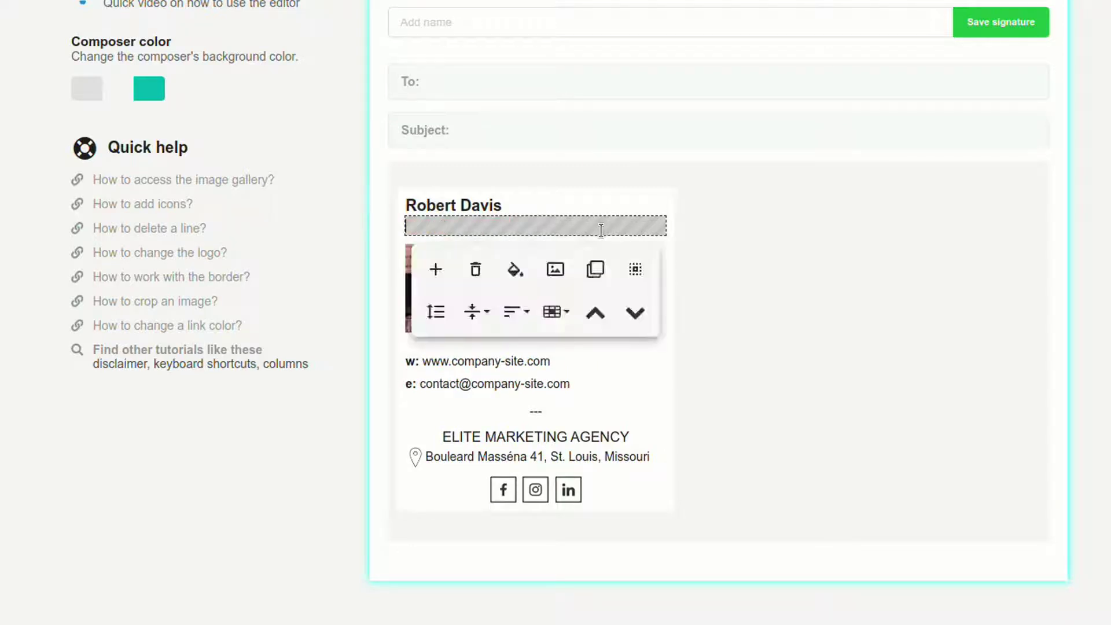
{"action": "type", "text": "CEO and Founder - BYB"}
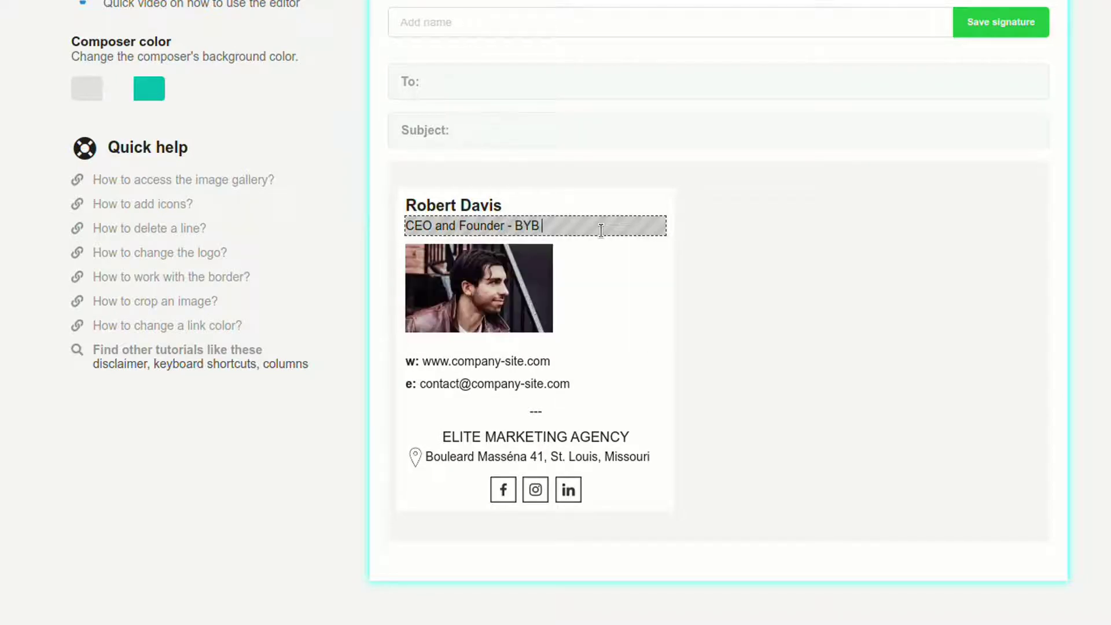
{"action": "type", "text": " OME"}
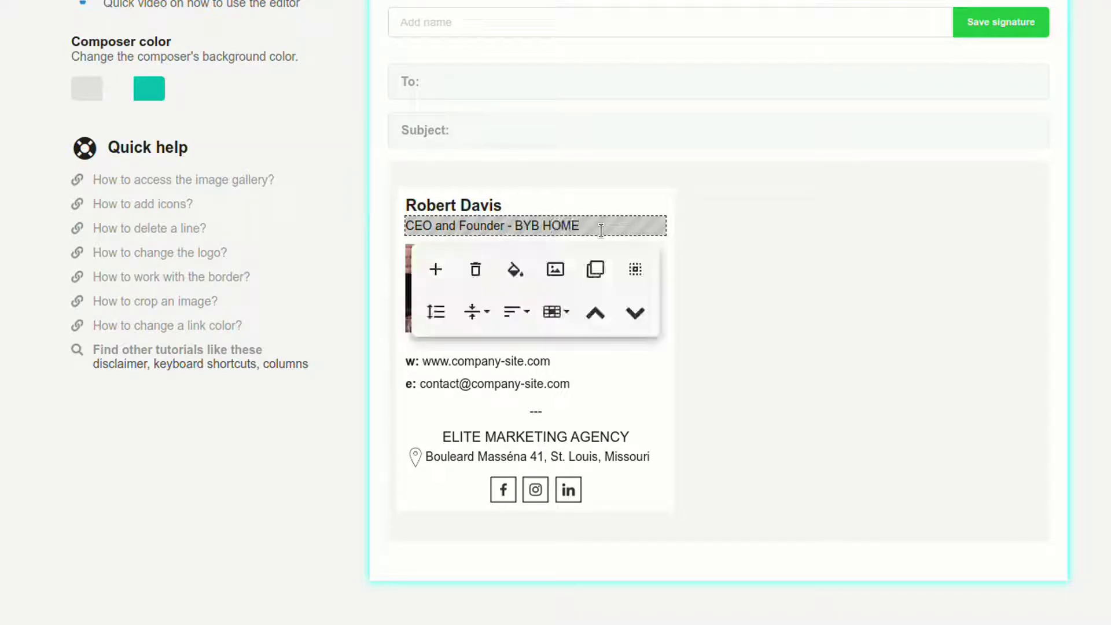
{"action": "left_click", "coordinate": [736, 204]}
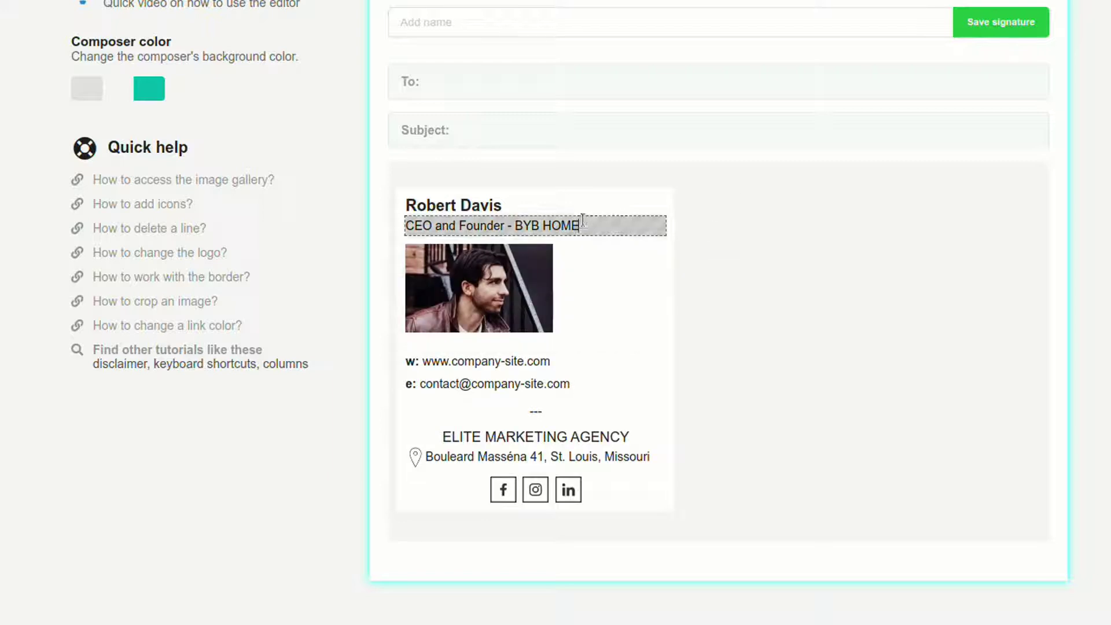
Make the words BYB HOME in the title bold and dark purple.
{"action": "left_click_drag", "start_coordinate": [583, 224], "coordinate": [515, 225]}
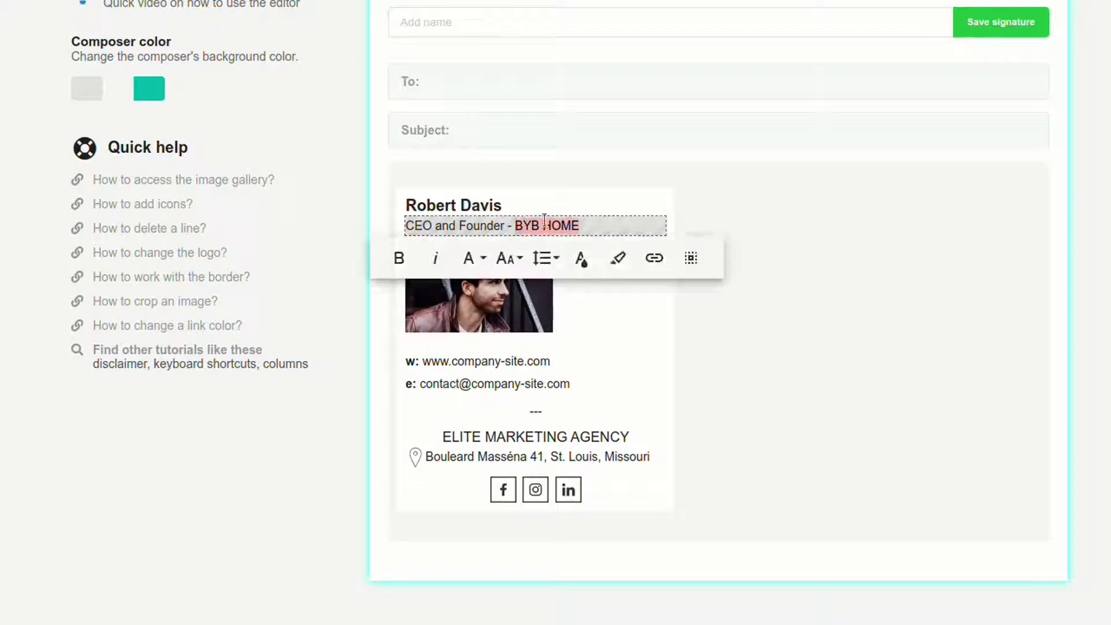
{"action": "left_click", "coordinate": [400, 258]}
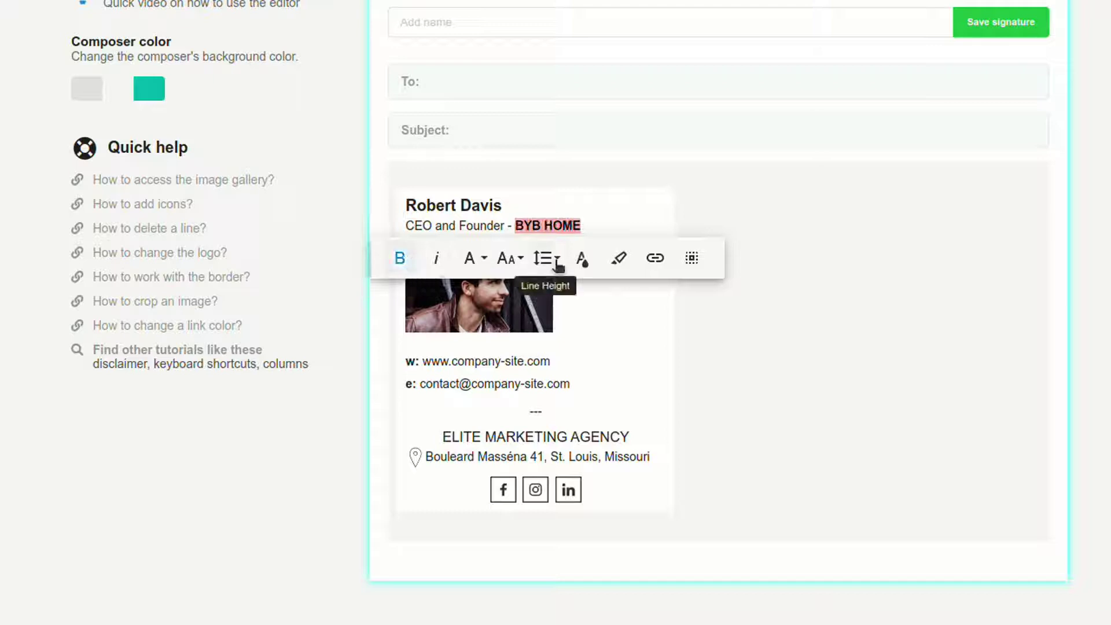
{"action": "left_click", "coordinate": [581, 257]}
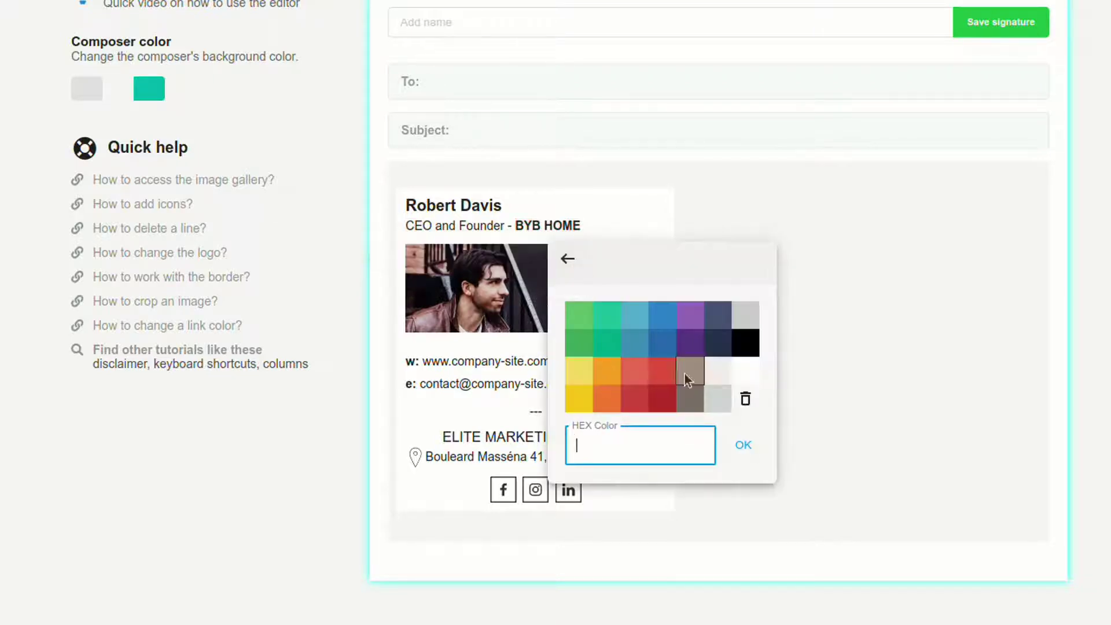
{"action": "left_click", "coordinate": [692, 347]}
{"action": "left_click", "coordinate": [833, 230]}
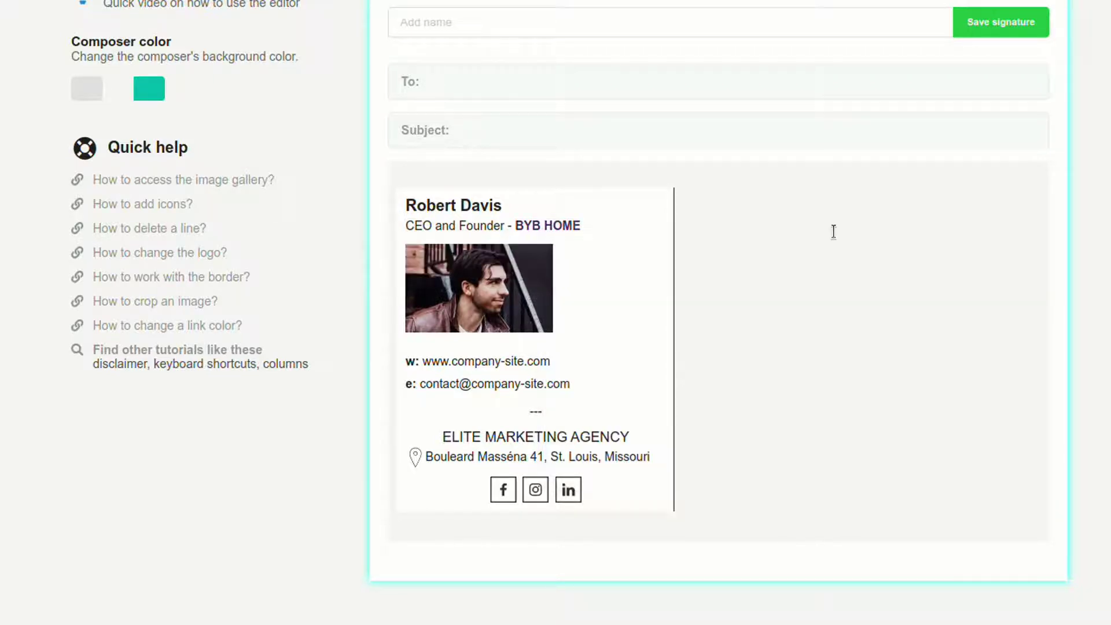
{"action": "left_click", "coordinate": [653, 228]}
Swap the placeholder photo for the BYB HOME Smart Solutions logo from the image Gallery.
{"action": "left_click", "coordinate": [438, 269]}
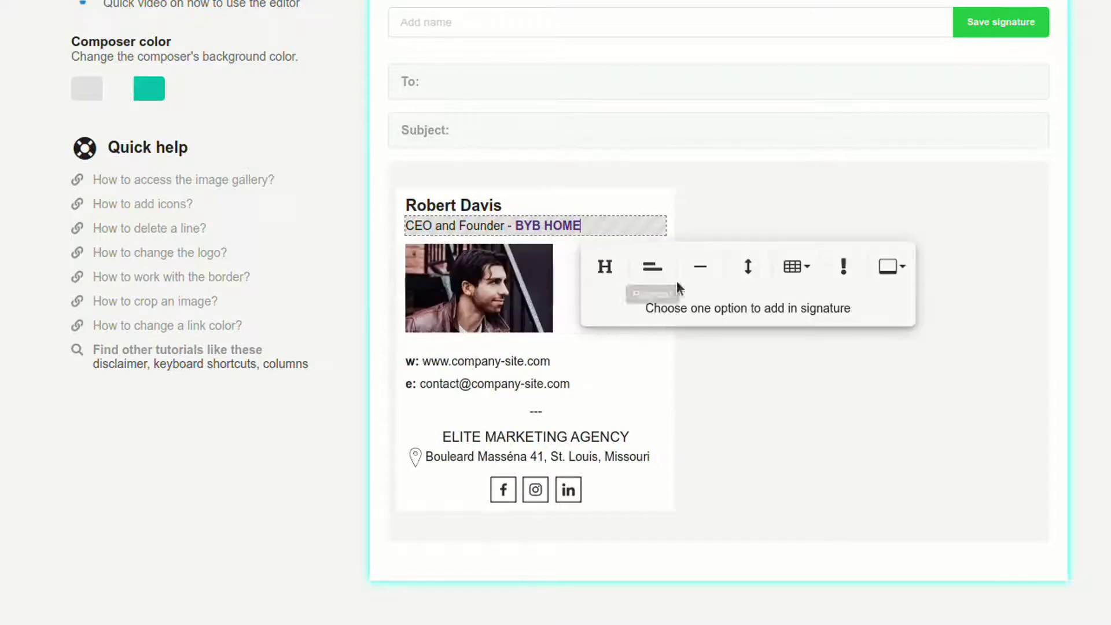
{"action": "left_click", "coordinate": [749, 274]}
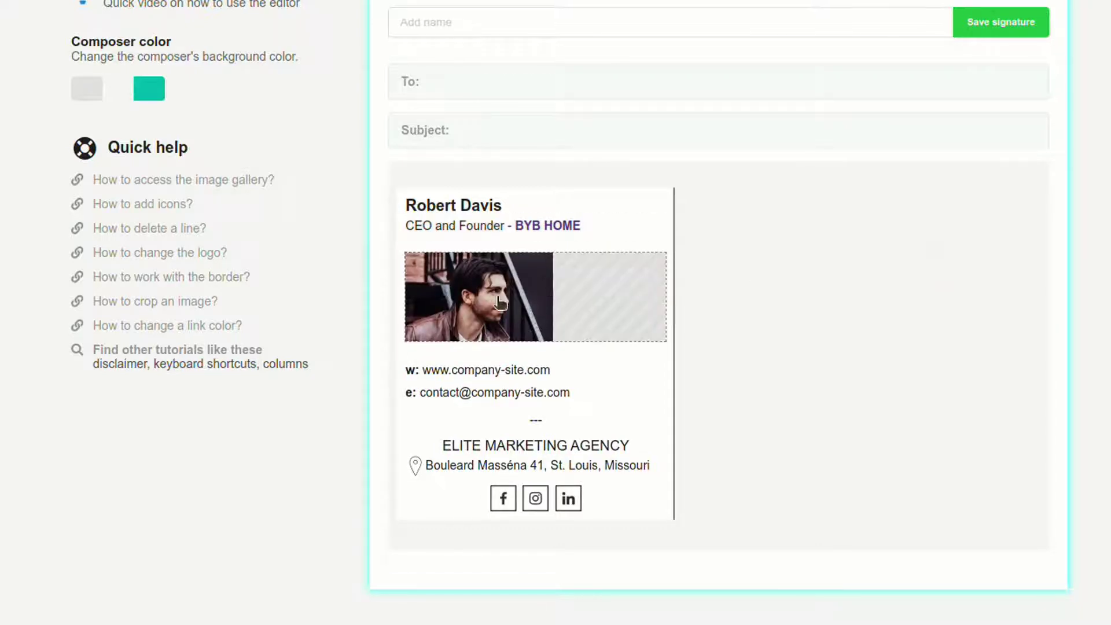
{"action": "left_click", "coordinate": [500, 304]}
{"action": "left_click", "coordinate": [379, 289]}
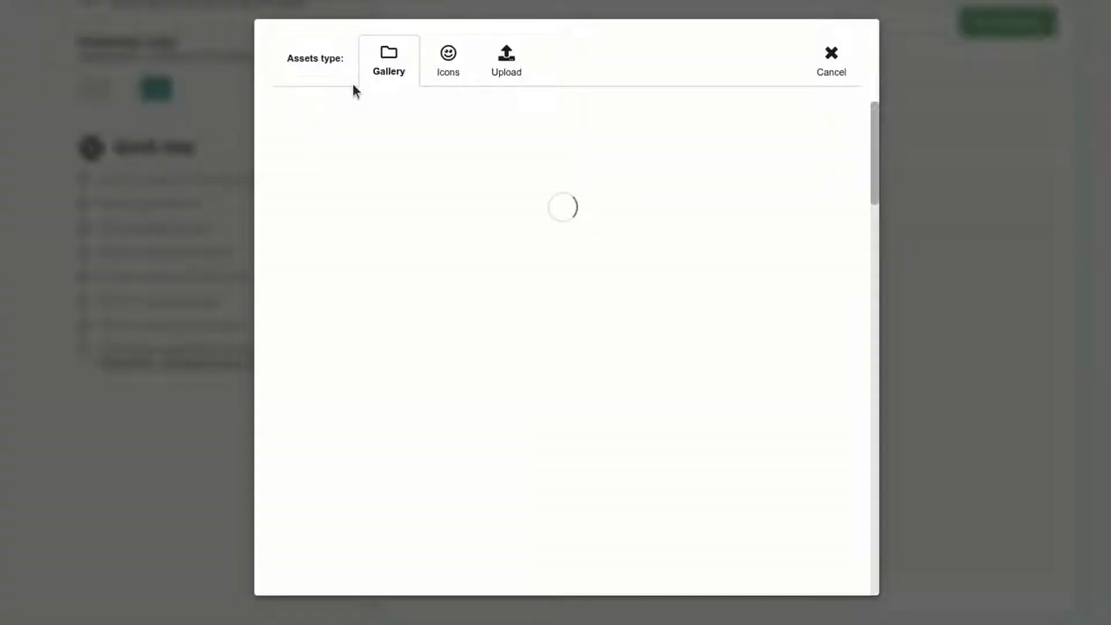
{"action": "left_click", "coordinate": [335, 227]}
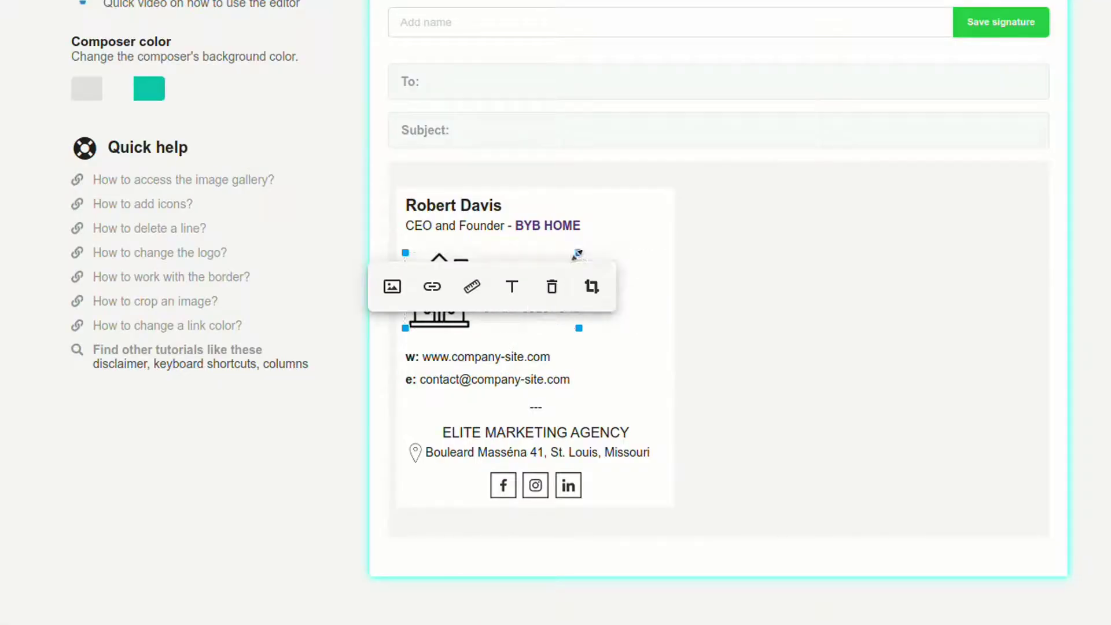
{"action": "left_click", "coordinate": [565, 266]}
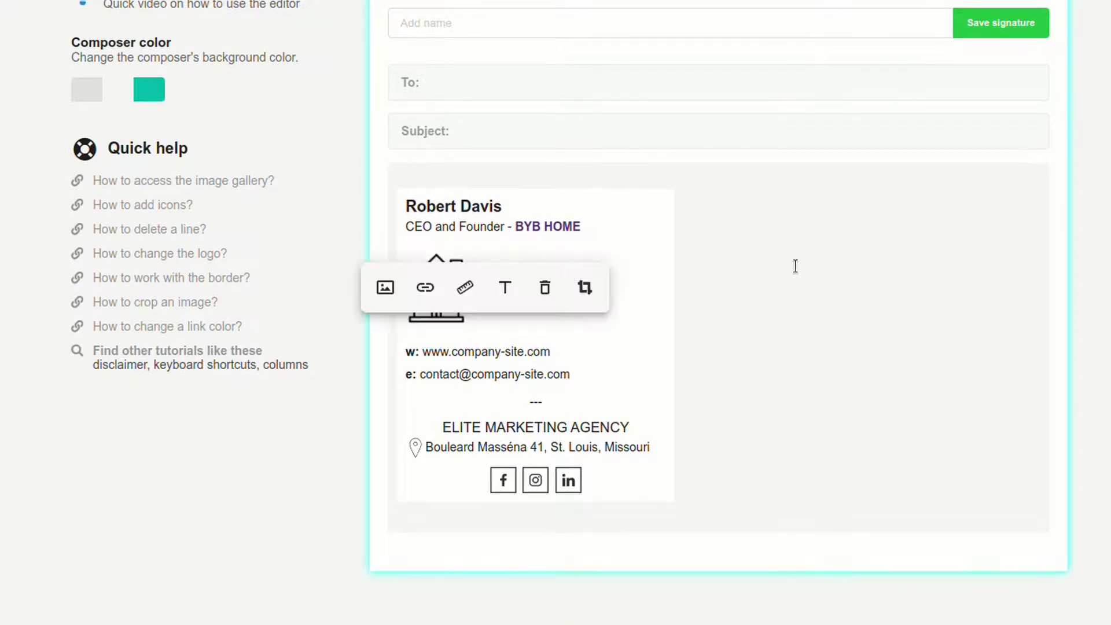
{"action": "left_click", "coordinate": [783, 275]}
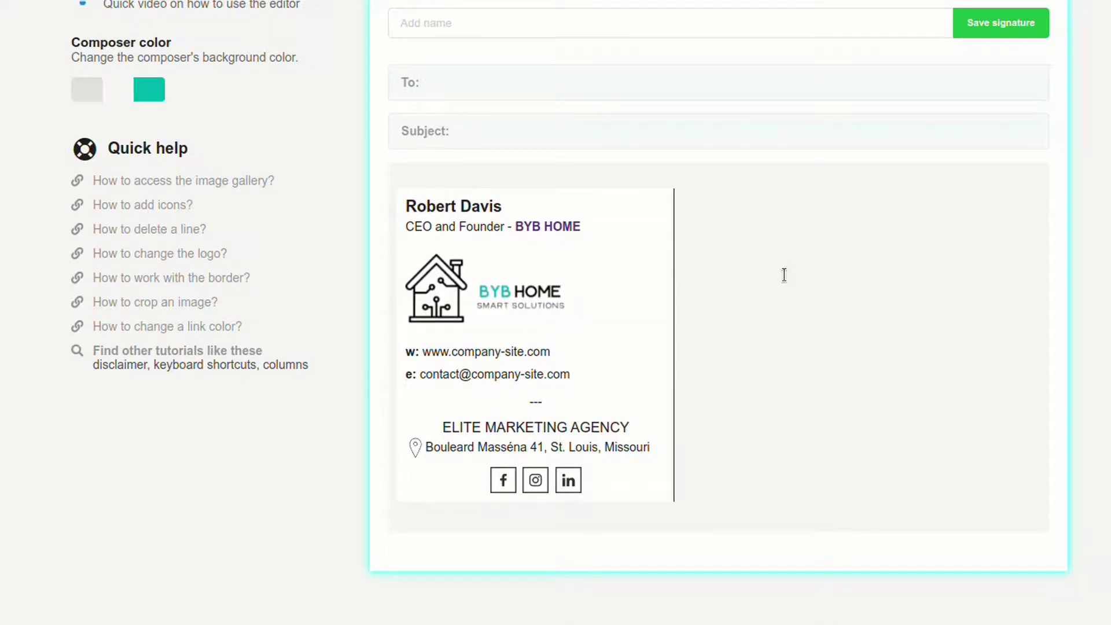
Change the w: website line into the phone entry 'p: 03 000 0000'.
{"action": "left_click", "coordinate": [563, 354]}
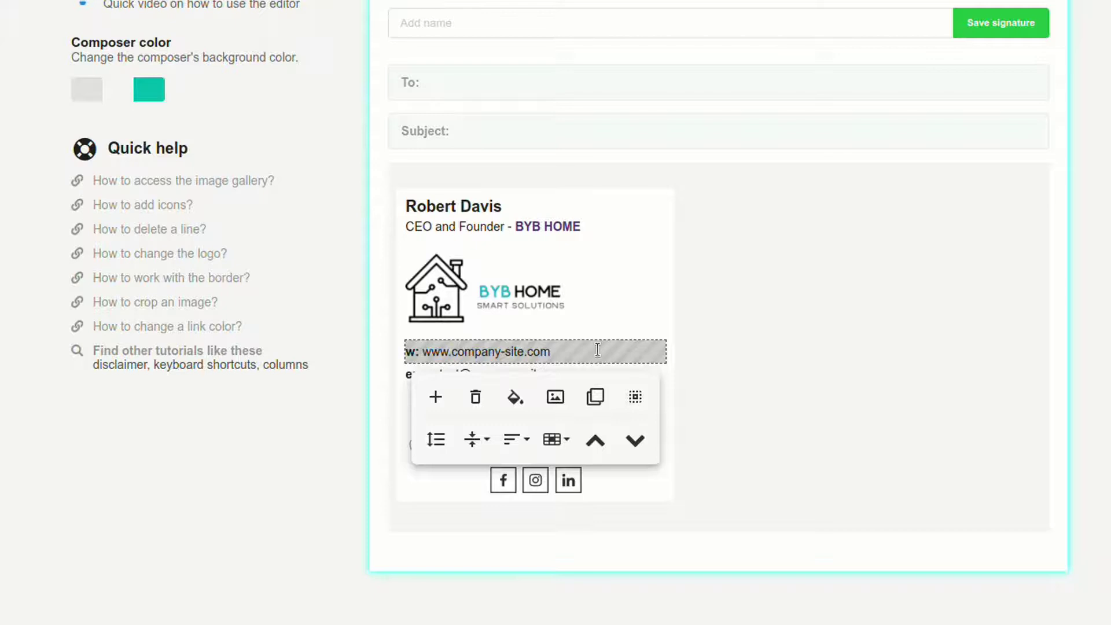
{"action": "key", "text": "BackSpace"}
{"action": "key", "text": "BackSpace"}
{"action": "key", "text": "BackSpace"}
{"action": "key", "text": "BackSpace"}
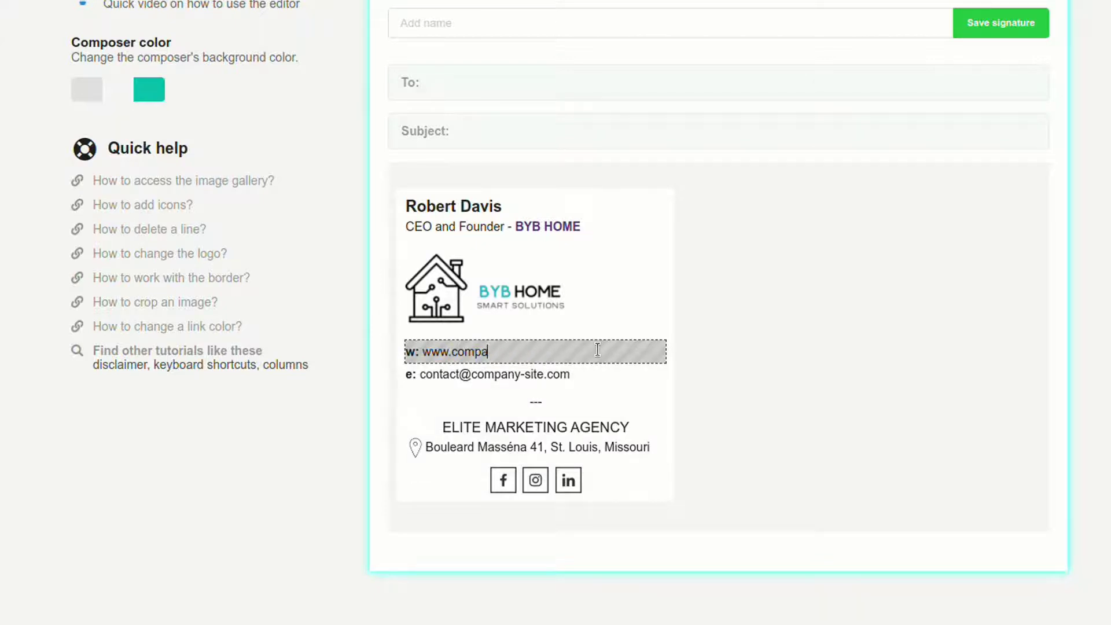
{"action": "left_click", "coordinate": [597, 349]}
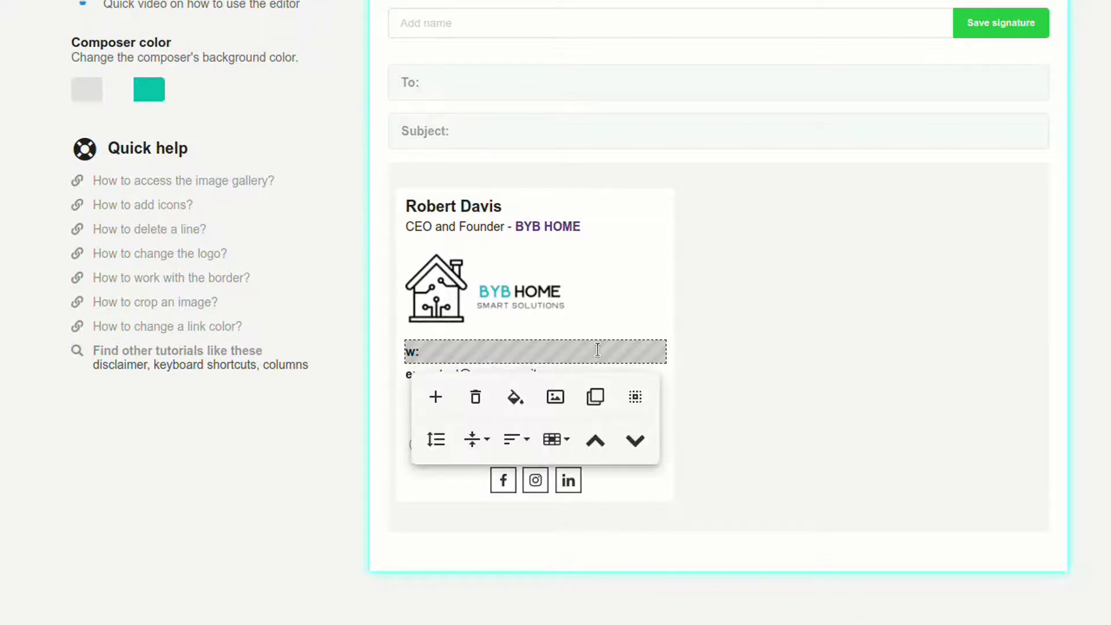
{"action": "type", "text": "03 000 0000"}
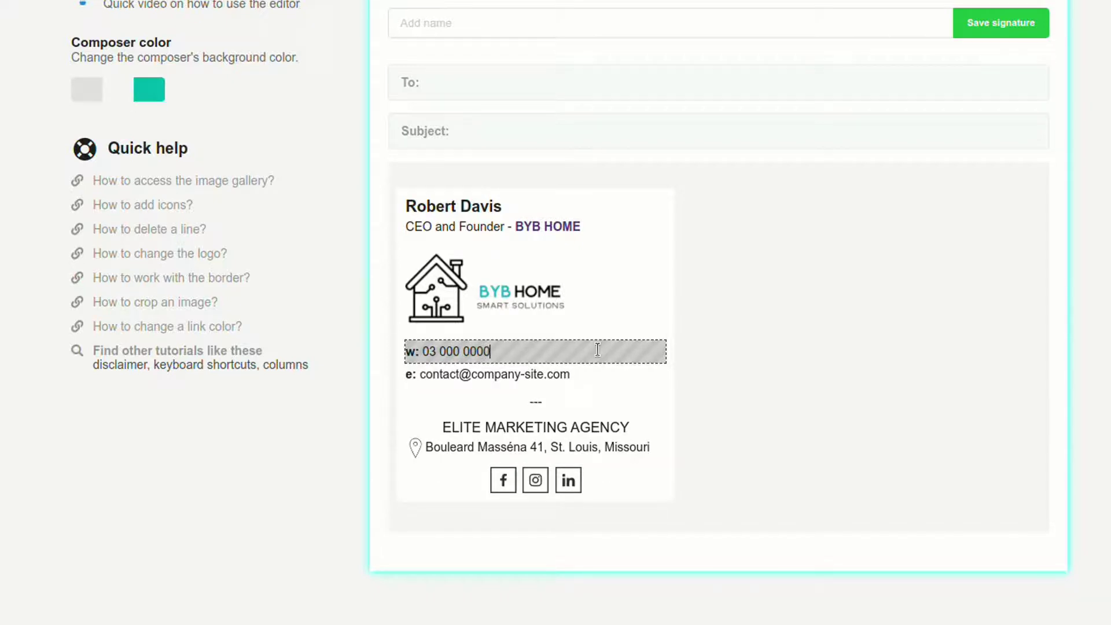
{"action": "key", "text": "Home"}
{"action": "type", "text": "p"}
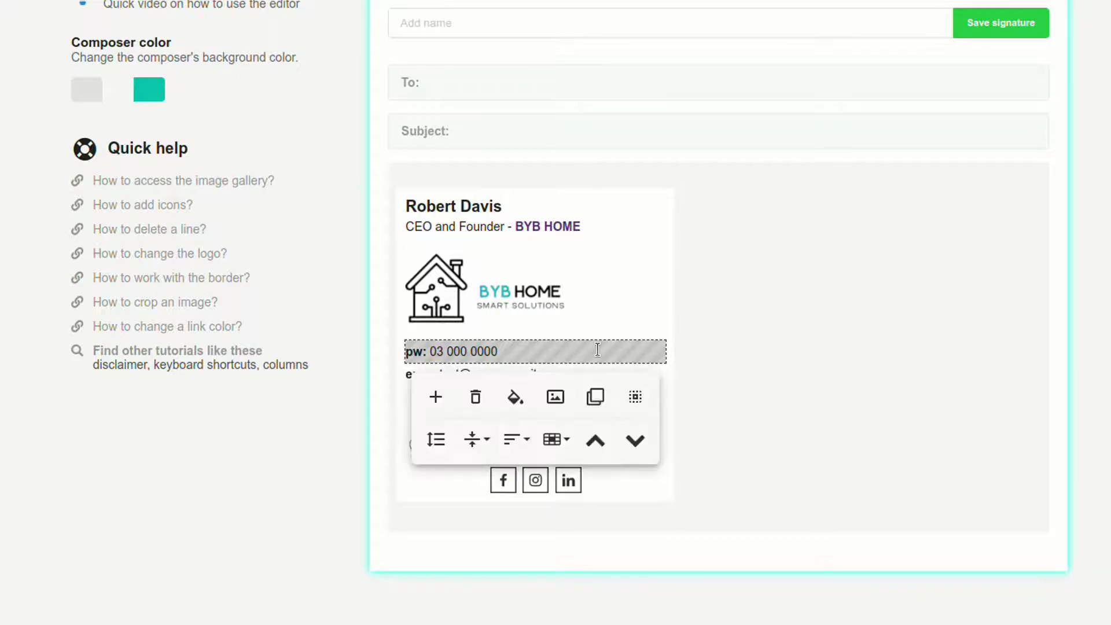
{"action": "key", "text": "Delete"}
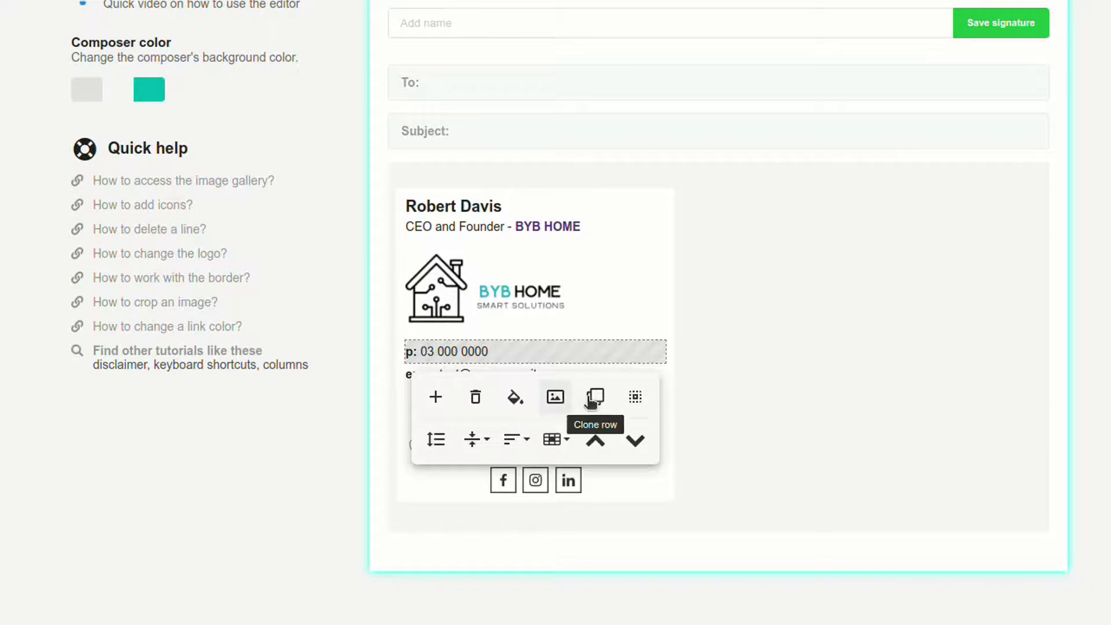
{"action": "left_click", "coordinate": [594, 397]}
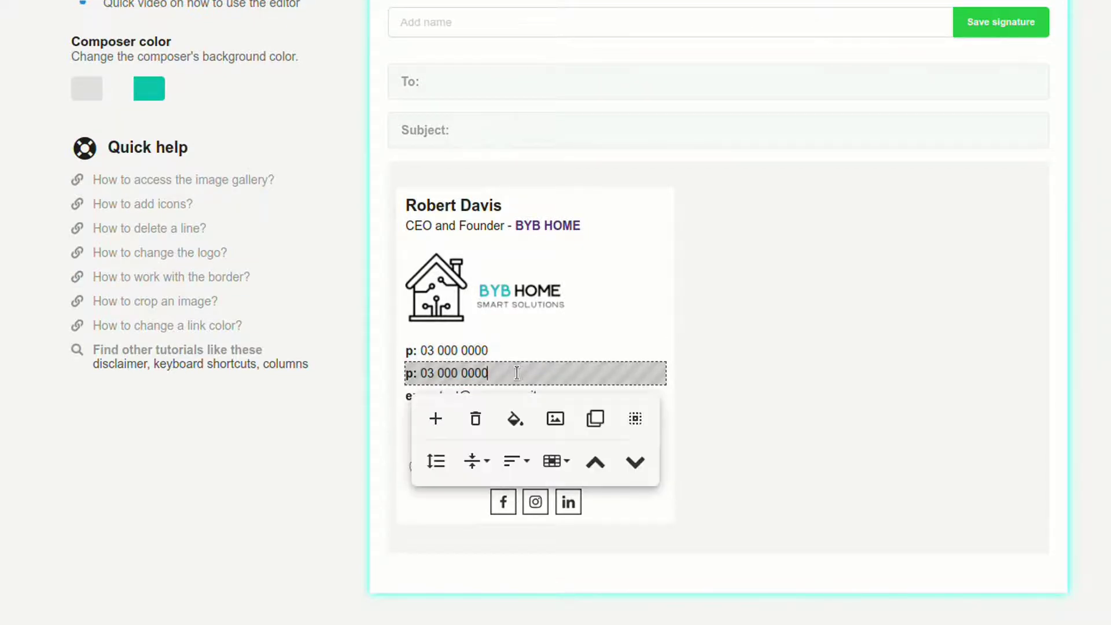
{"action": "left_click", "coordinate": [517, 373]}
{"action": "key", "text": "BackSpace"}
{"action": "key", "text": "BackSpace"}
{"action": "key", "text": "BackSpace"}
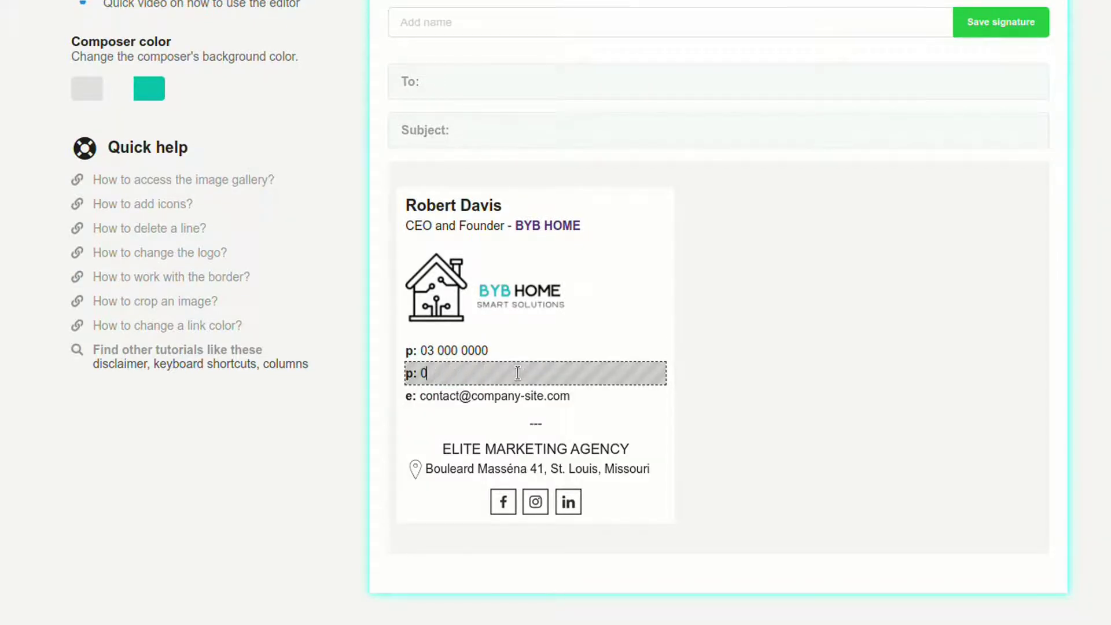
{"action": "key", "text": "BackSpace"}
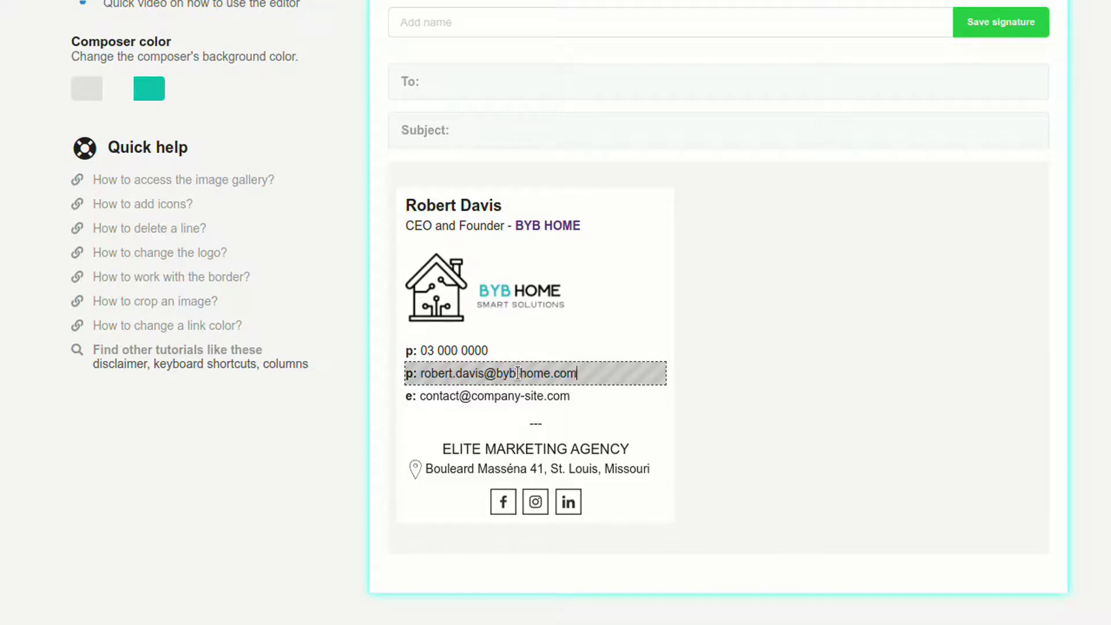
{"action": "key", "text": "Home"}
{"action": "key", "text": "Delete"}
{"action": "type", "text": "e"}
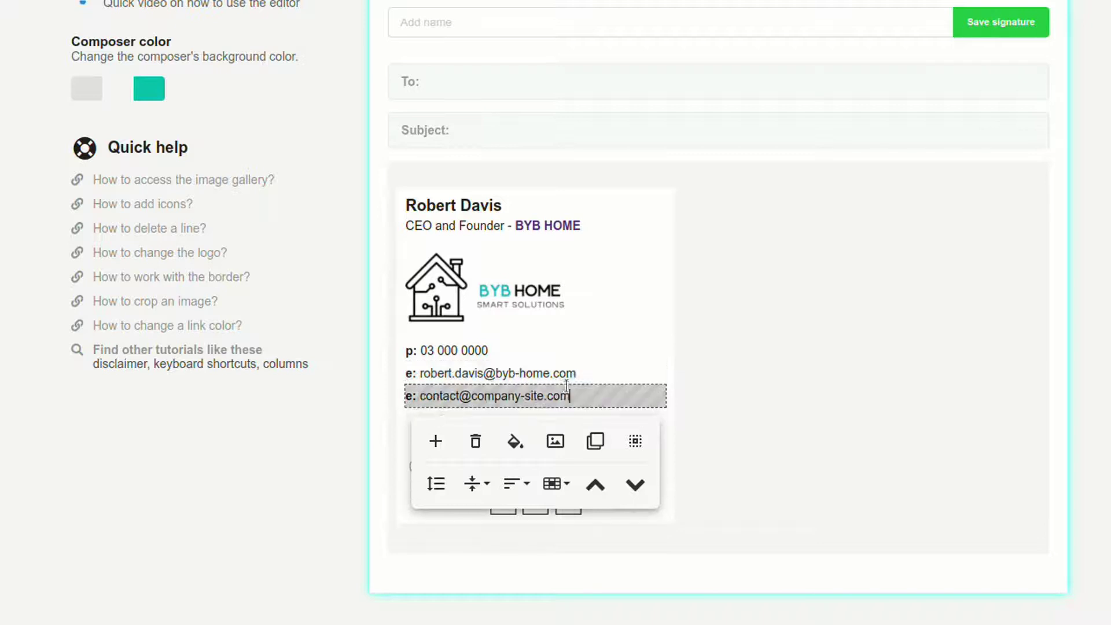
{"action": "left_click", "coordinate": [595, 418]}
{"action": "key", "text": "BackSpace"}
{"action": "key", "text": "BackSpace"}
{"action": "key", "text": "BackSpace"}
{"action": "key", "text": "BackSpace"}
{"action": "key", "text": "BackSpace"}
{"action": "key", "text": "BackSpace"}
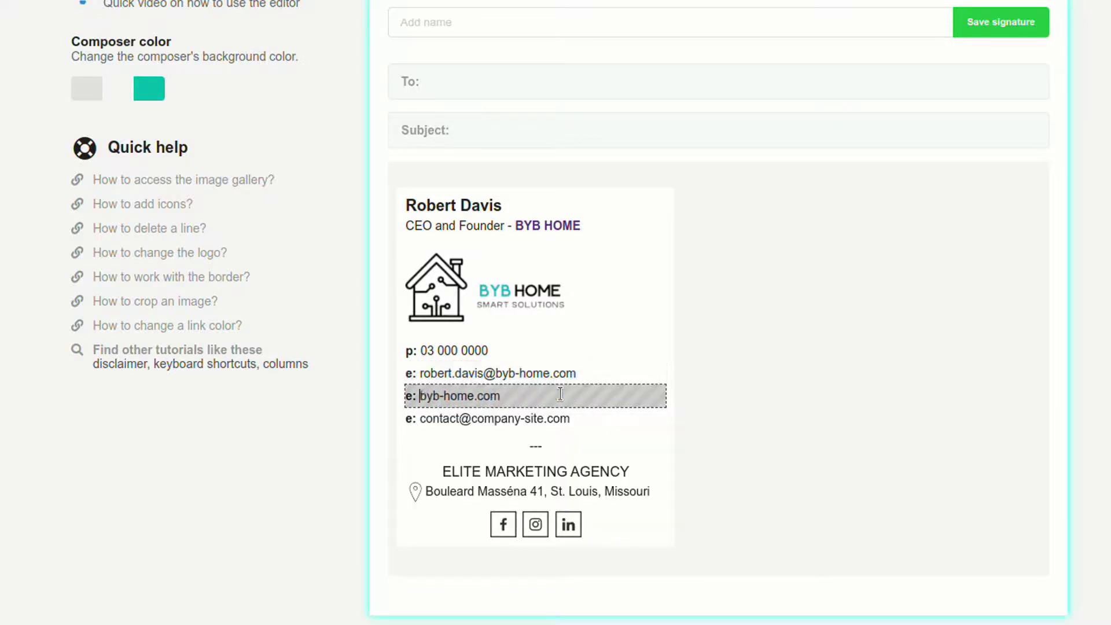
{"action": "type", "text": "www."}
{"action": "key", "text": "Delete"}
{"action": "type", "text": "w"}
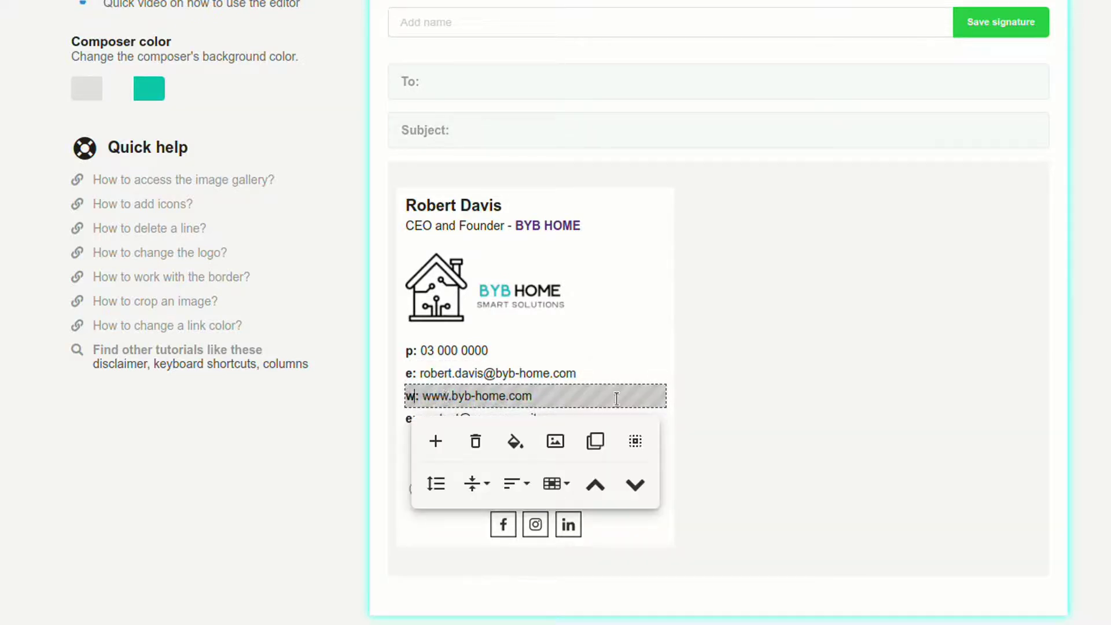
{"action": "scroll", "coordinate": [649, 360], "scroll_direction": "down", "scroll_amount": 1}
{"action": "key", "text": "ctrl+a"}
{"action": "key", "text": "BackSpace"}
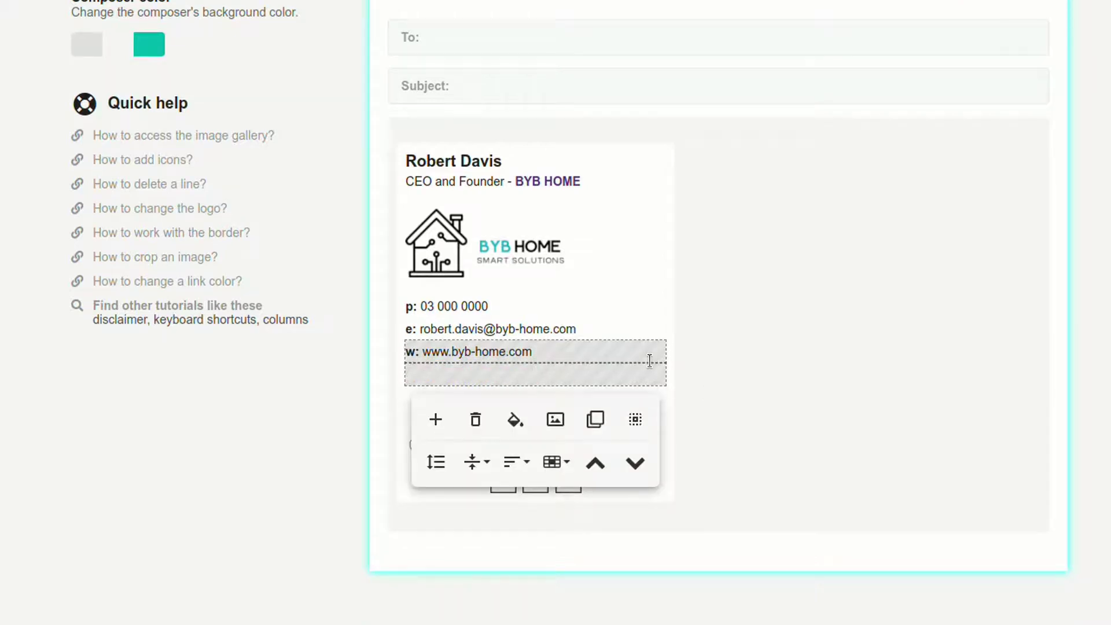
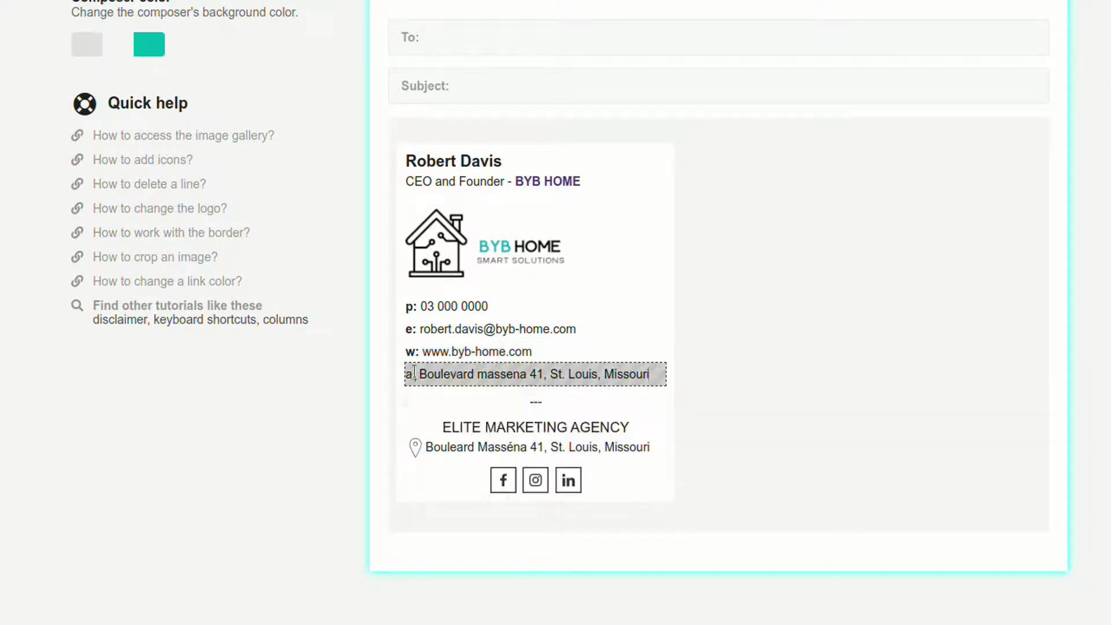
Bold the address line's 'a' label and set the address line's font size.
{"action": "double_click", "coordinate": [409, 374]}
{"action": "key", "text": "ctrl+b"}
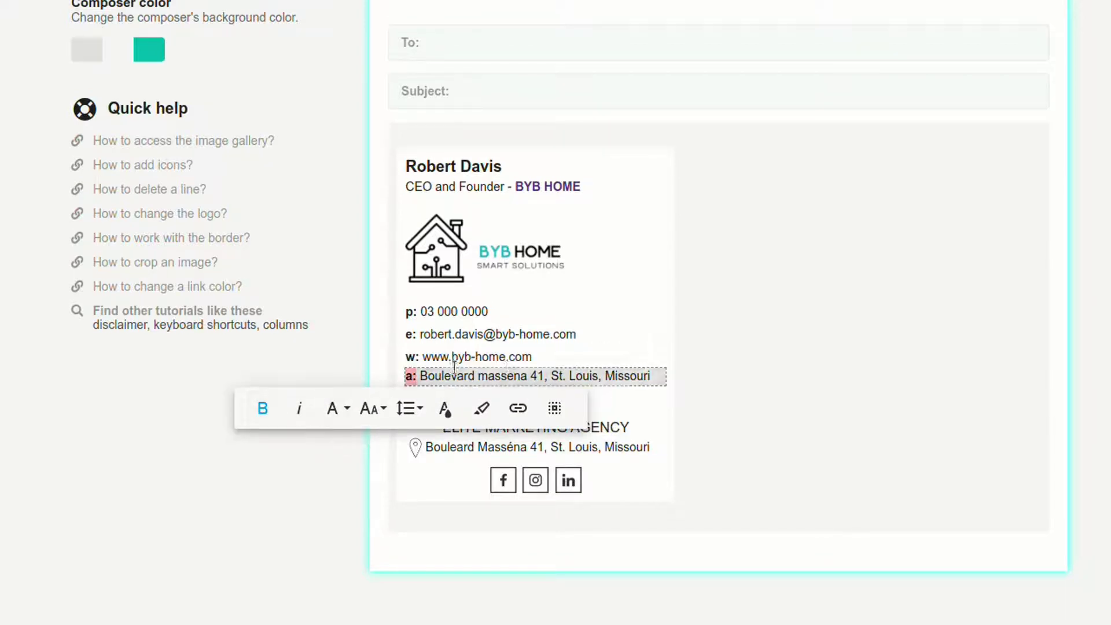
{"action": "left_click_drag", "start_coordinate": [652, 376], "coordinate": [408, 376]}
{"action": "left_click", "coordinate": [372, 408]}
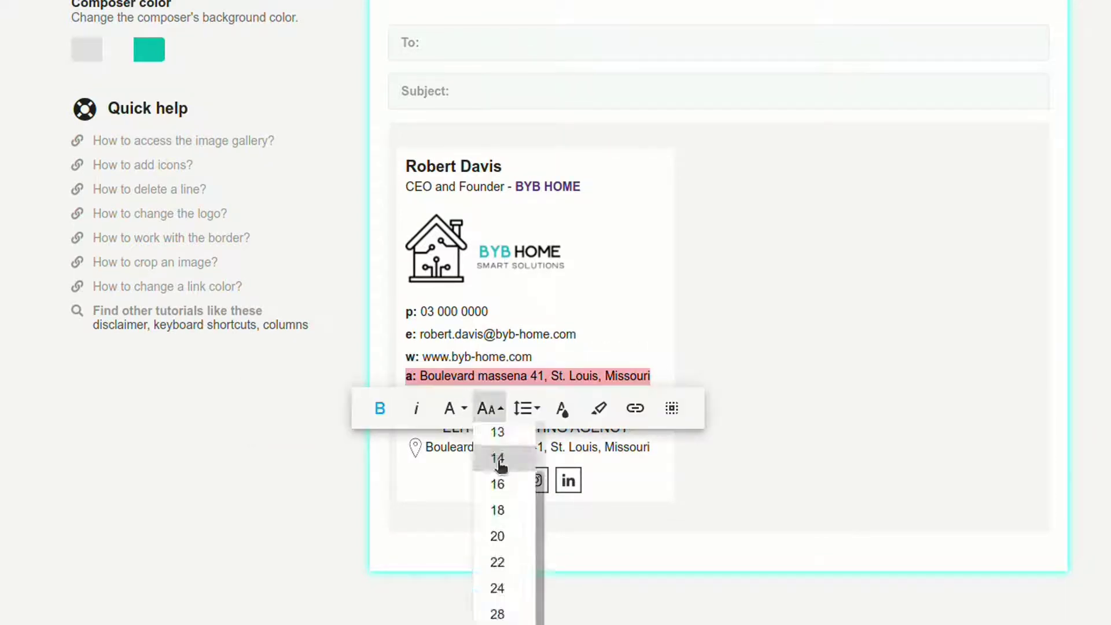
{"action": "left_click", "coordinate": [567, 356]}
Give the website and email lines the same font size as the address.
{"action": "left_click_drag", "start_coordinate": [567, 356], "coordinate": [423, 355]}
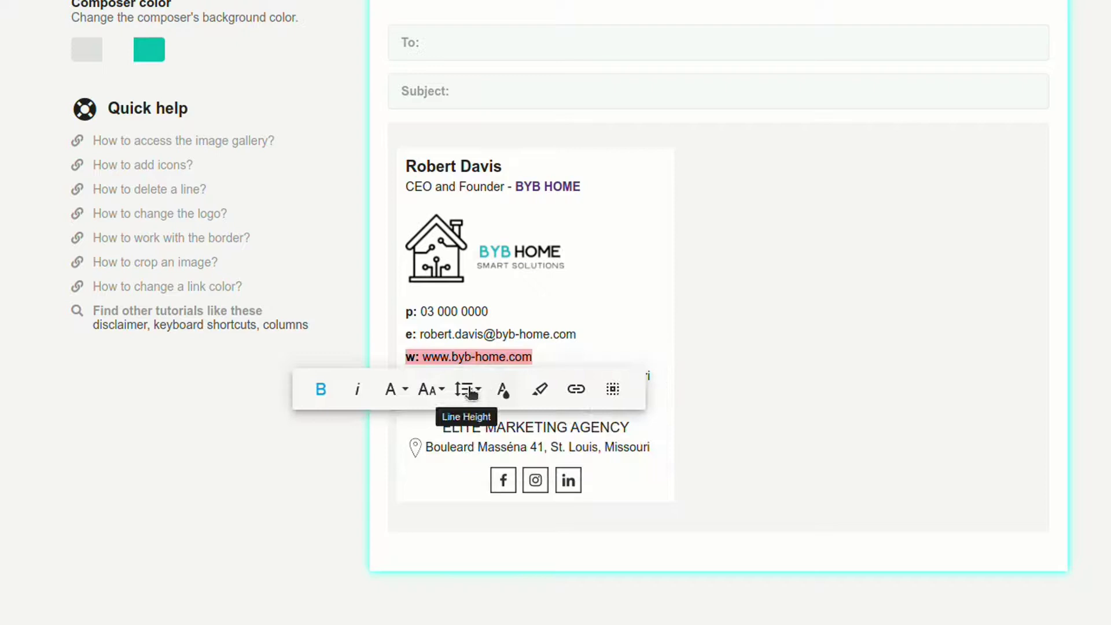
{"action": "left_click_drag", "start_coordinate": [576, 334], "coordinate": [431, 335]}
{"action": "left_click", "coordinate": [447, 364]}
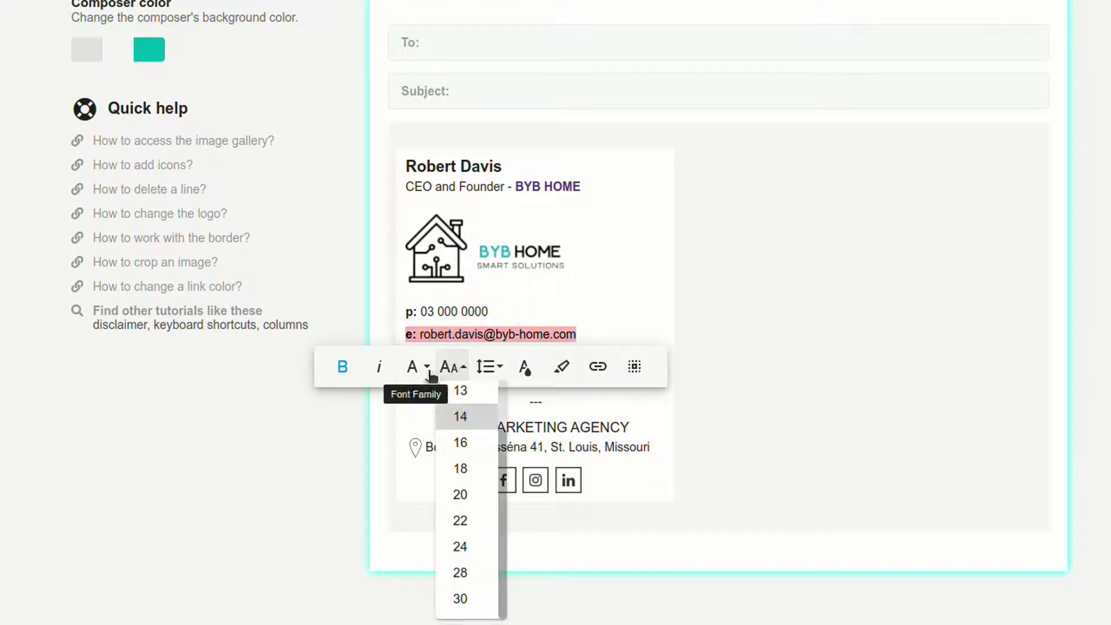
{"action": "left_click", "coordinate": [438, 310]}
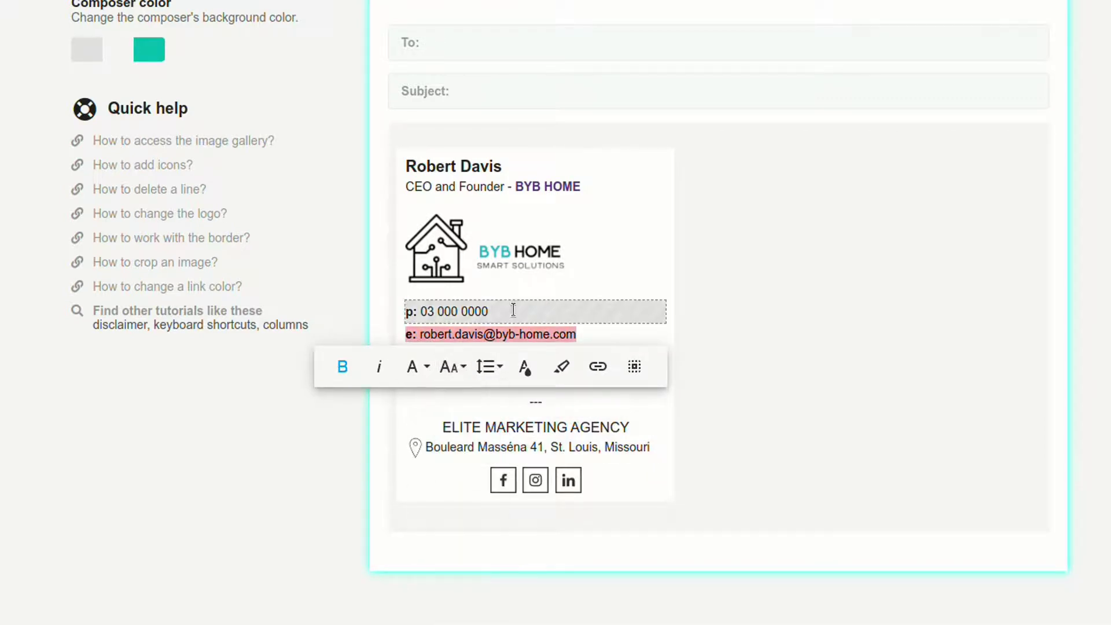
Delete the ELITE MARKETING AGENCY row, its Boulevard Masséna address row and the empty row.
{"action": "left_click", "coordinate": [524, 427]}
{"action": "left_click", "coordinate": [475, 471]}
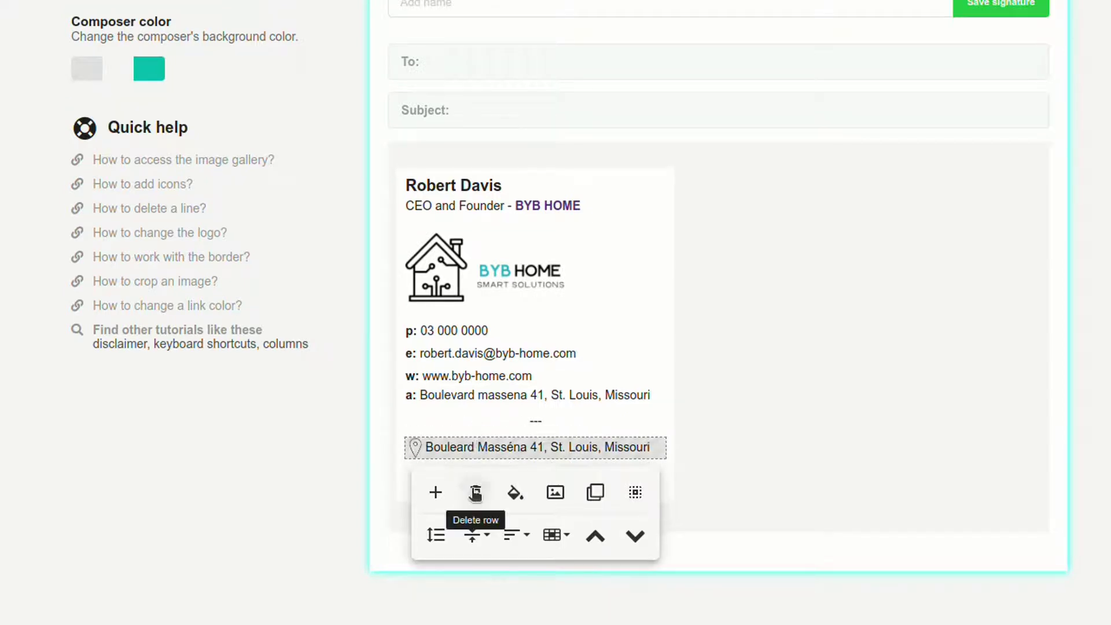
{"action": "left_click", "coordinate": [474, 490]}
{"action": "left_click", "coordinate": [474, 494]}
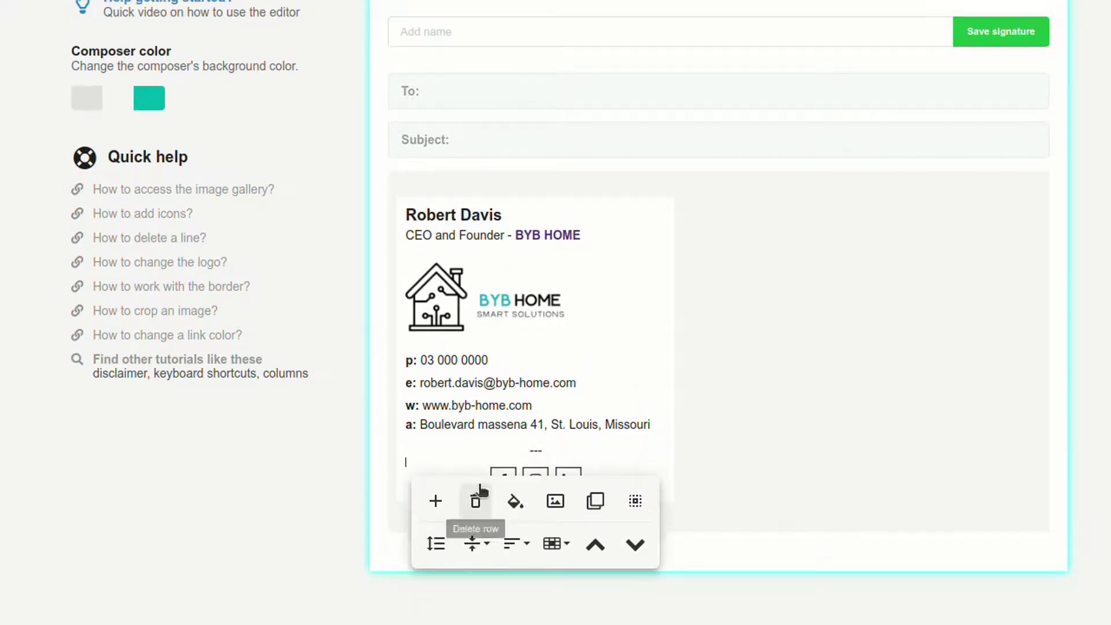
{"action": "left_click", "coordinate": [559, 32]}
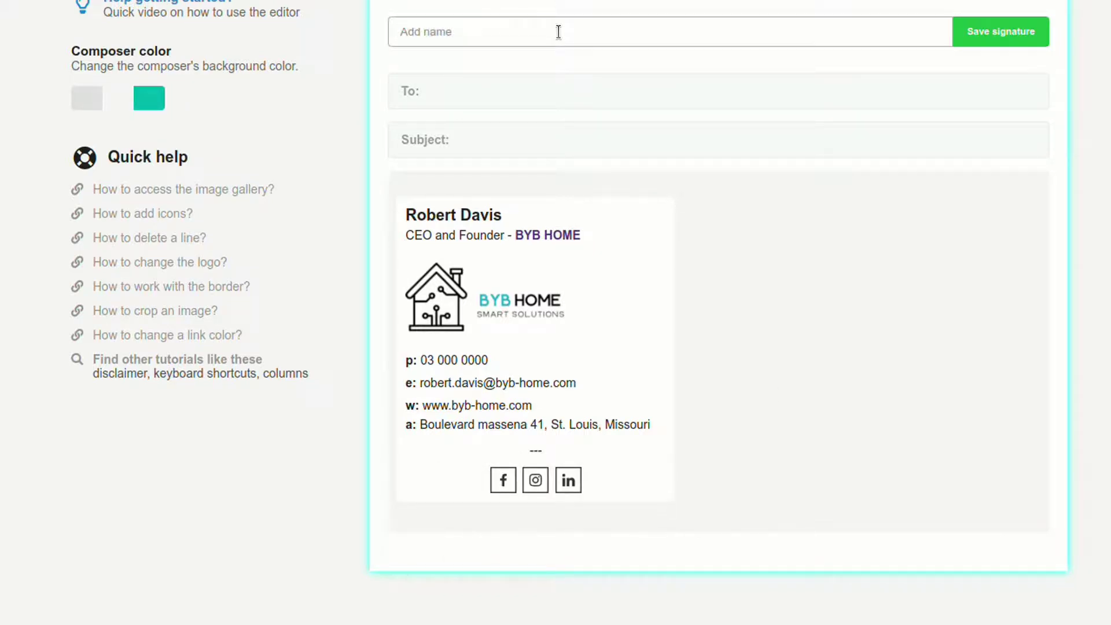
{"action": "scroll", "coordinate": [701, 46], "scroll_direction": "up", "scroll_amount": 1}
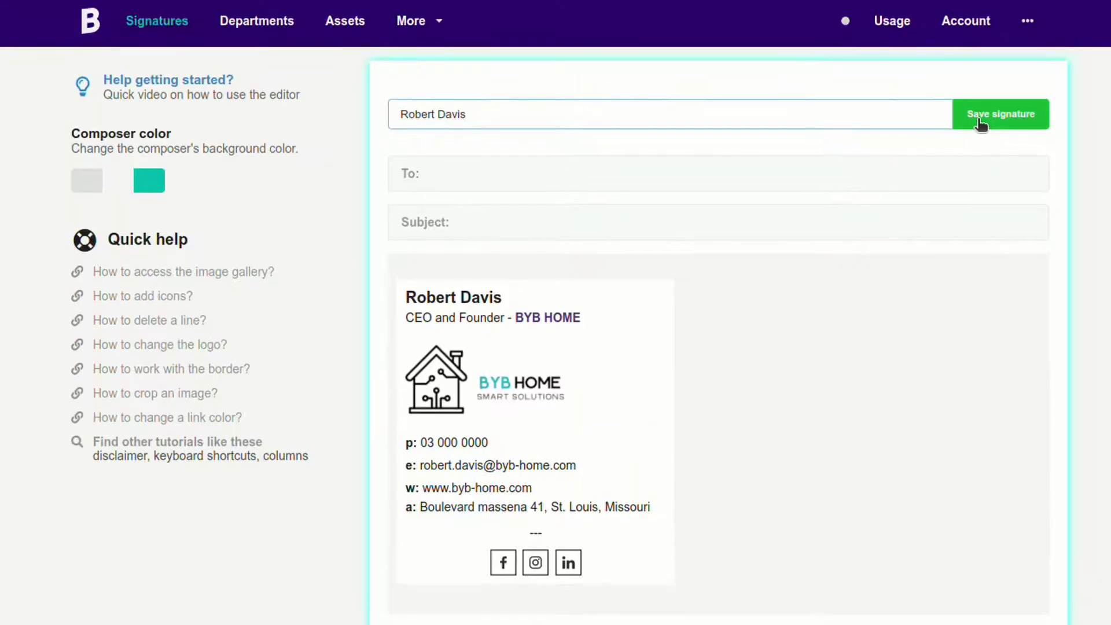
{"action": "left_click", "coordinate": [979, 124]}
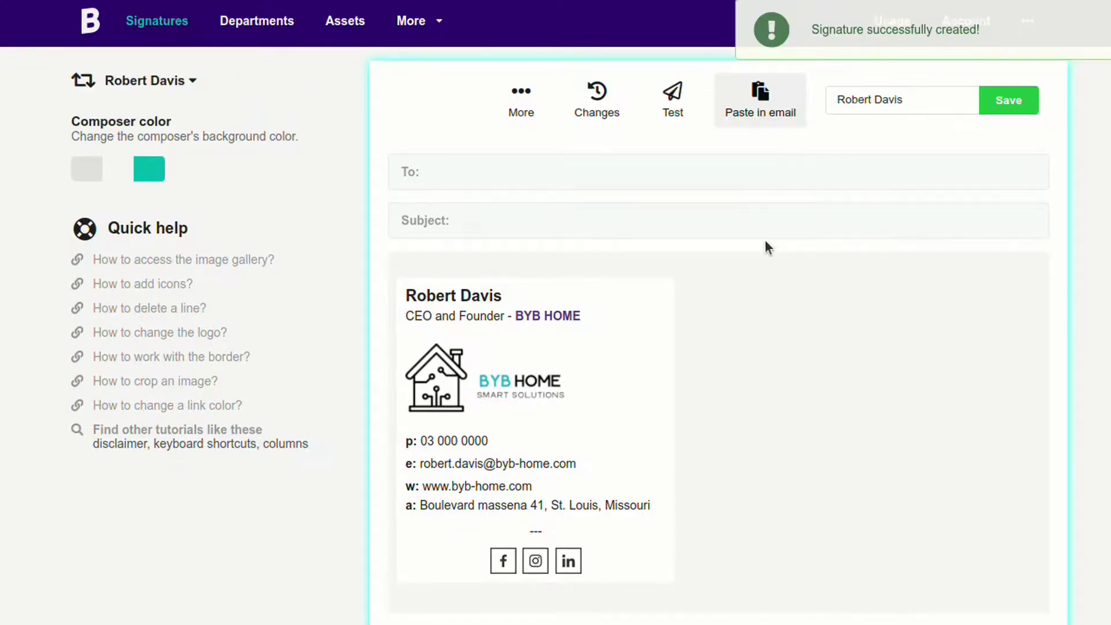
{"action": "scroll", "coordinate": [694, 243], "scroll_direction": "down", "scroll_amount": 1}
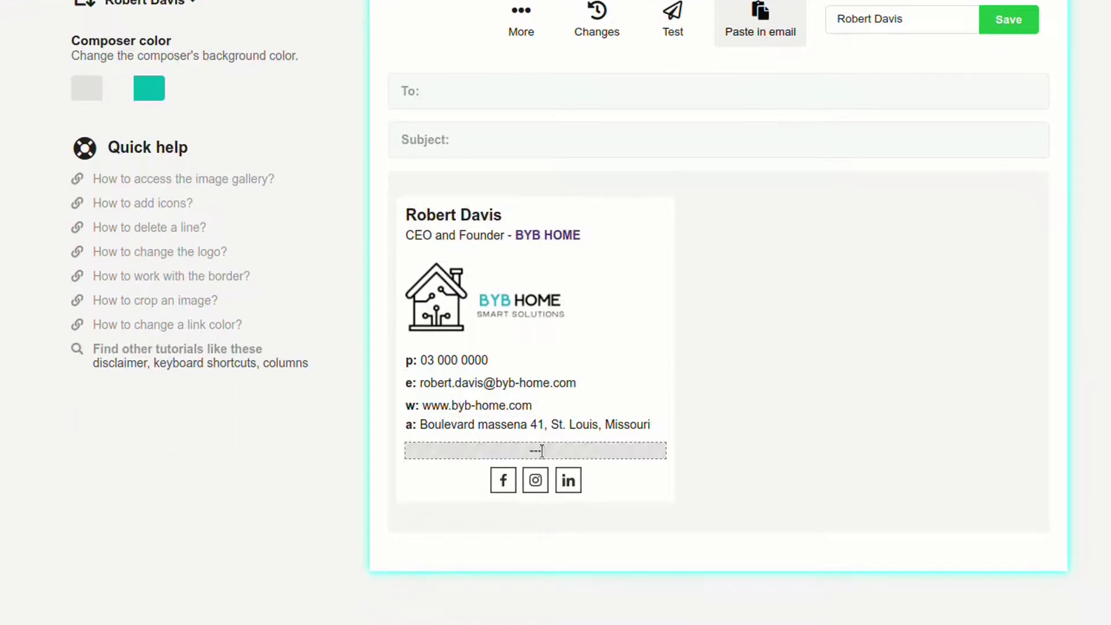
Remove the old social icons and replace Facebook with a dark square LinkedIn icon.
{"action": "left_click", "coordinate": [592, 484]}
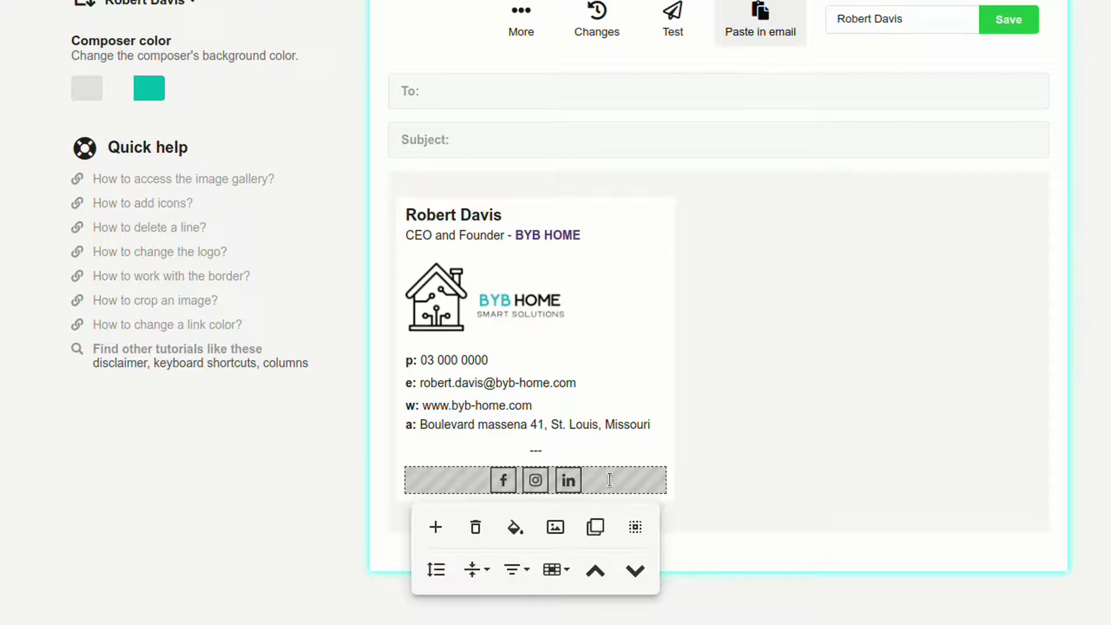
{"action": "left_click", "coordinate": [610, 480]}
{"action": "key", "text": "BackSpace"}
{"action": "key", "text": "BackSpace"}
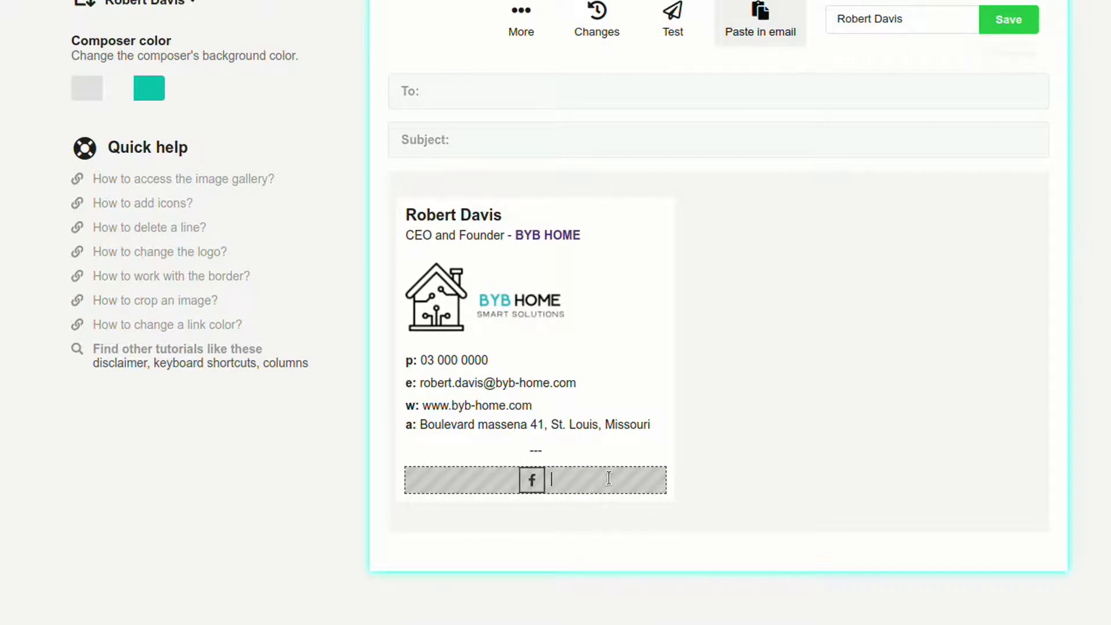
{"action": "left_click", "coordinate": [534, 480]}
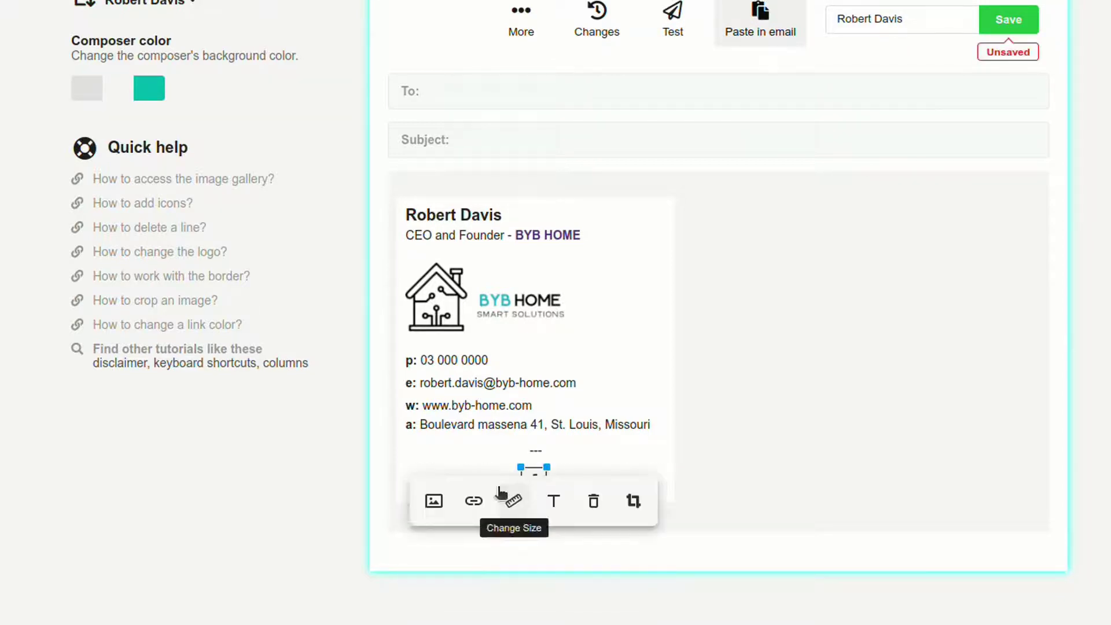
{"action": "left_click", "coordinate": [433, 502]}
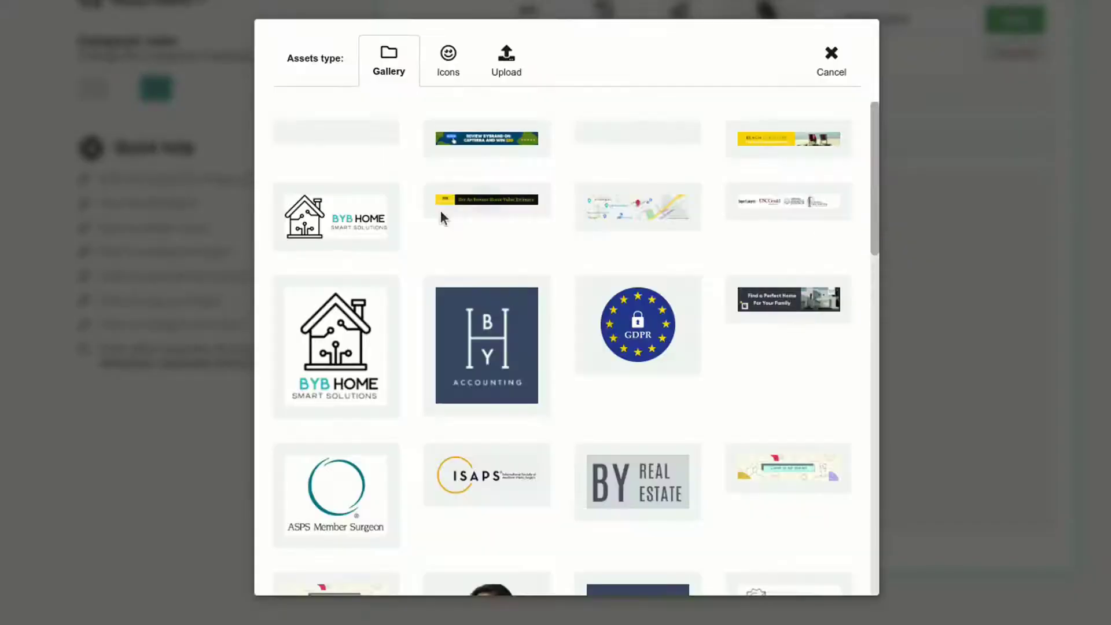
{"action": "left_click", "coordinate": [446, 53]}
{"action": "left_click", "coordinate": [334, 138]}
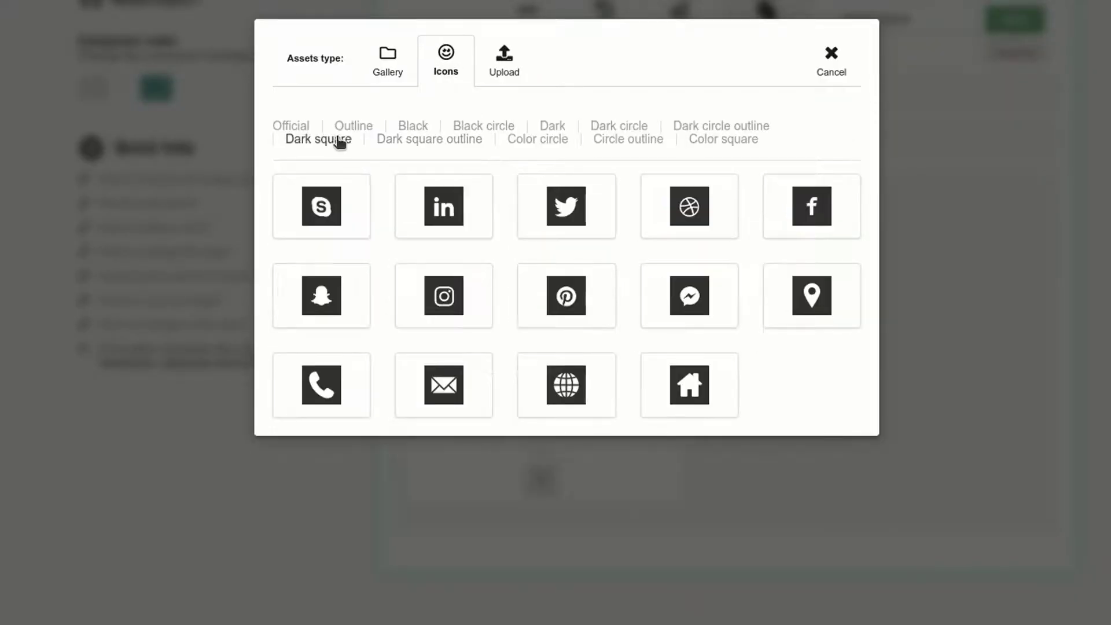
{"action": "left_click", "coordinate": [422, 214]}
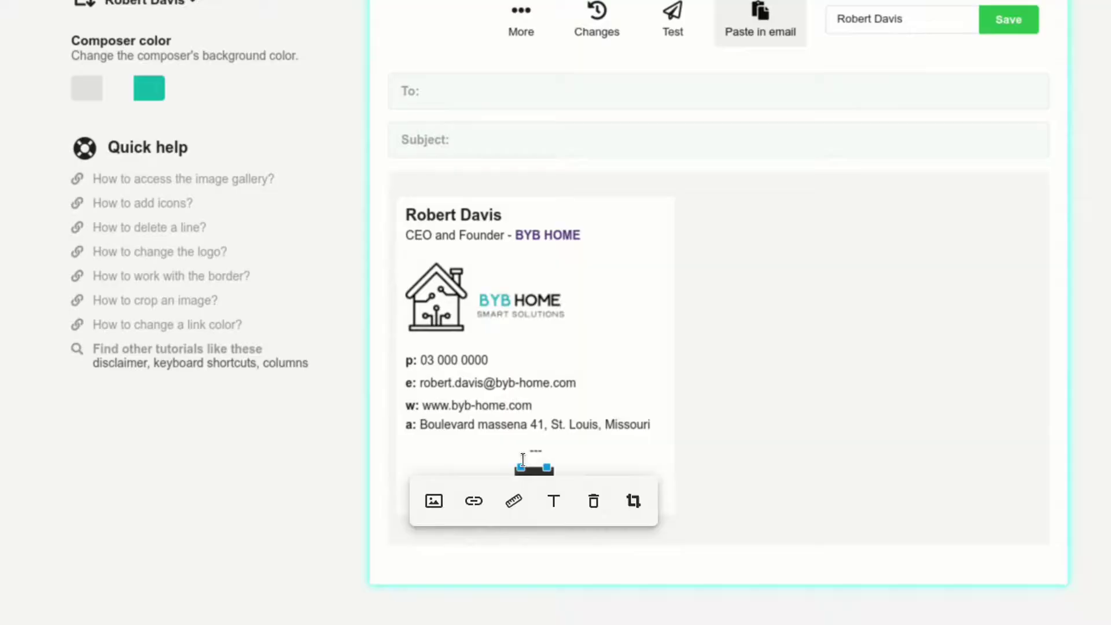
Add a dark square Twitter icon after LinkedIn and bring up its 31px size setting.
{"action": "left_click", "coordinate": [570, 484]}
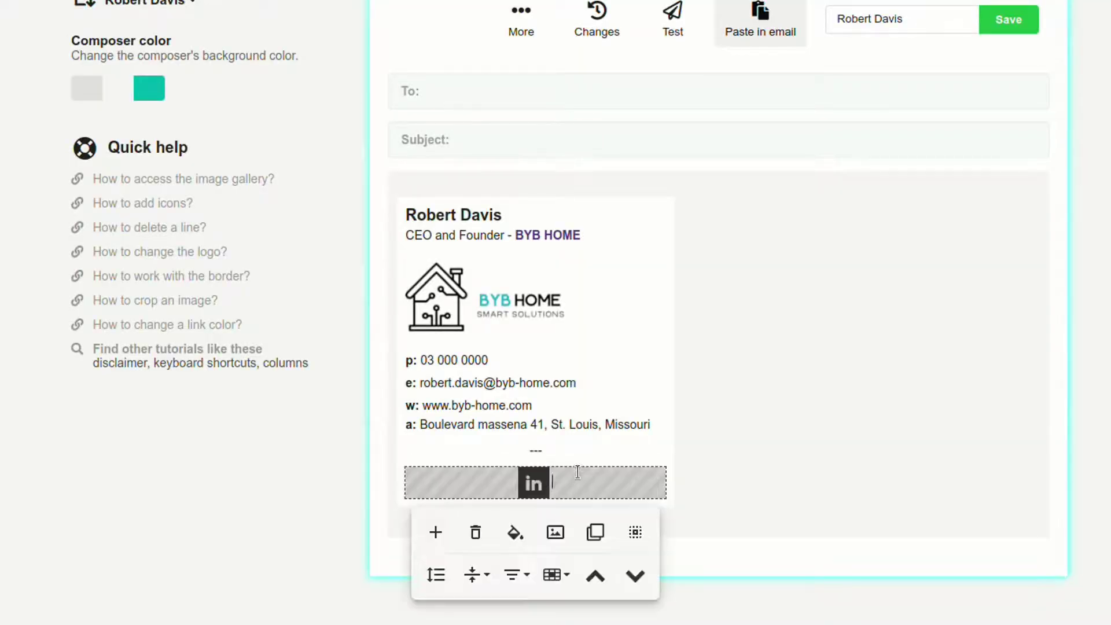
{"action": "left_click", "coordinate": [554, 533]}
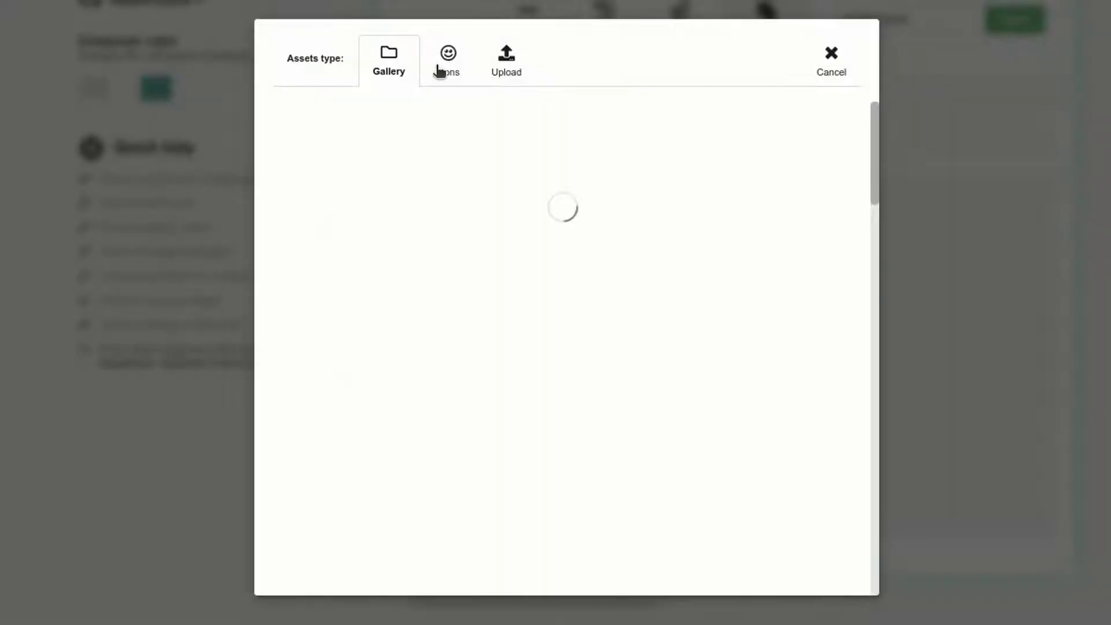
{"action": "left_click", "coordinate": [442, 63]}
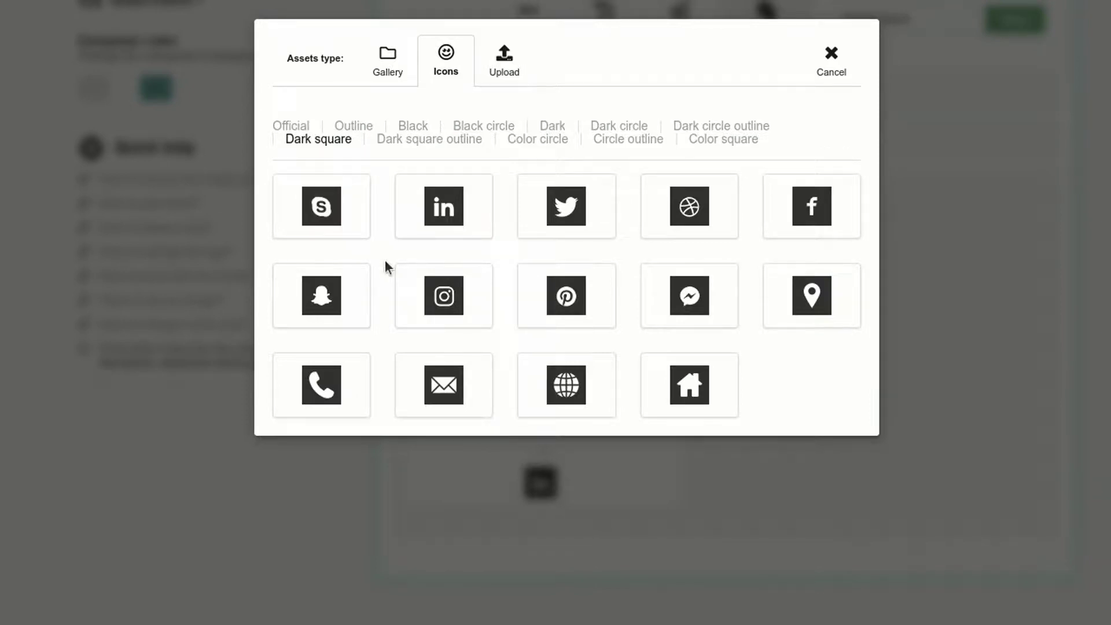
{"action": "left_click", "coordinate": [566, 205]}
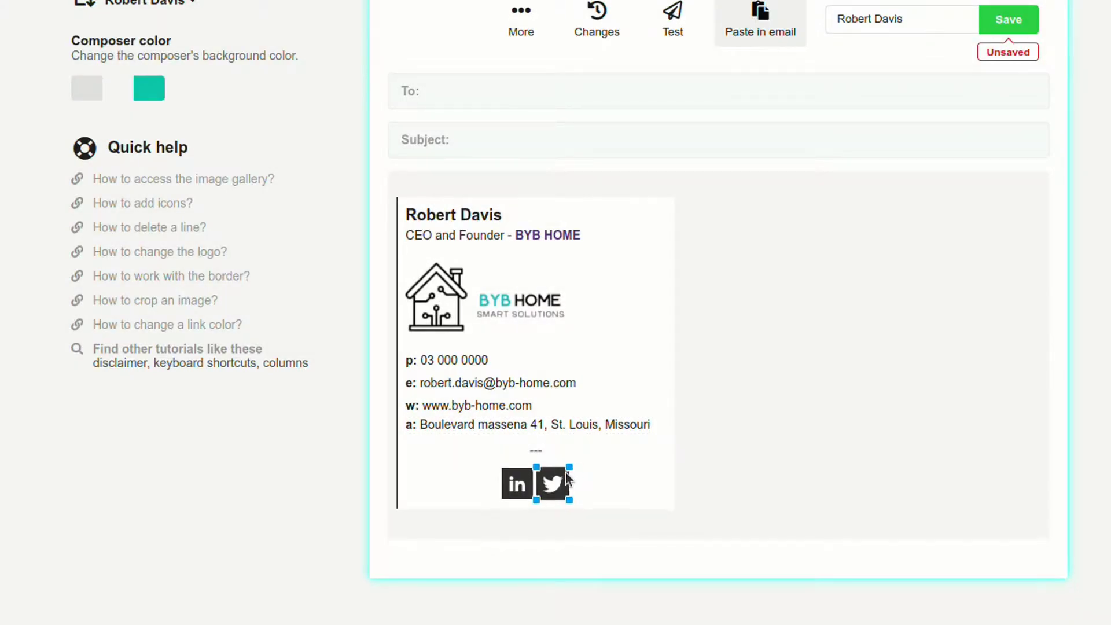
{"action": "left_click", "coordinate": [562, 483]}
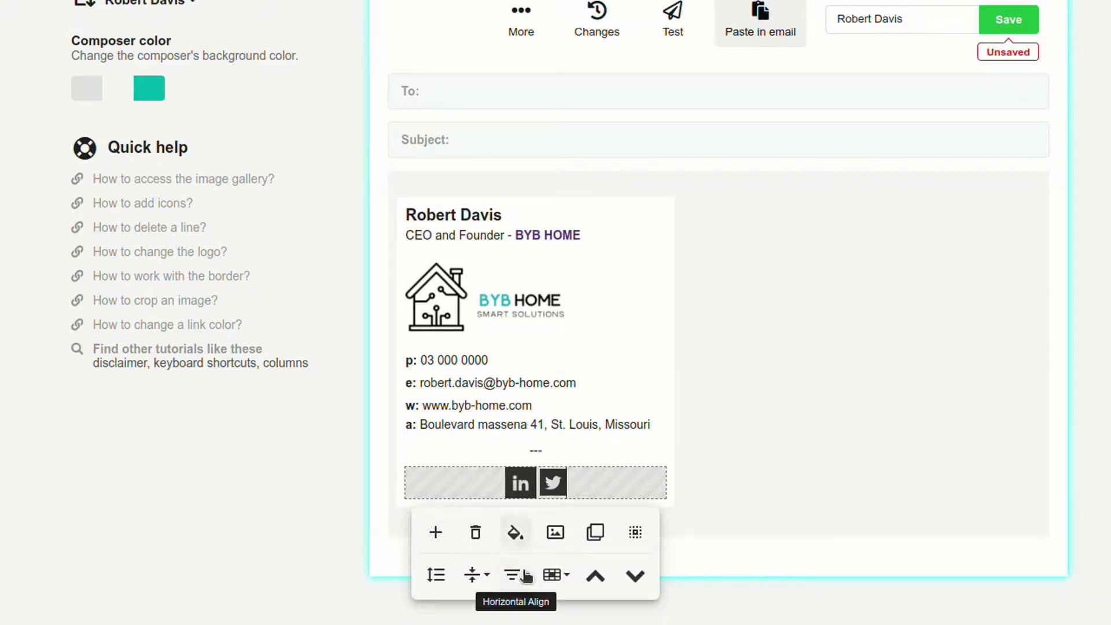
{"action": "left_click", "coordinate": [552, 483]}
{"action": "left_click", "coordinate": [530, 504]}
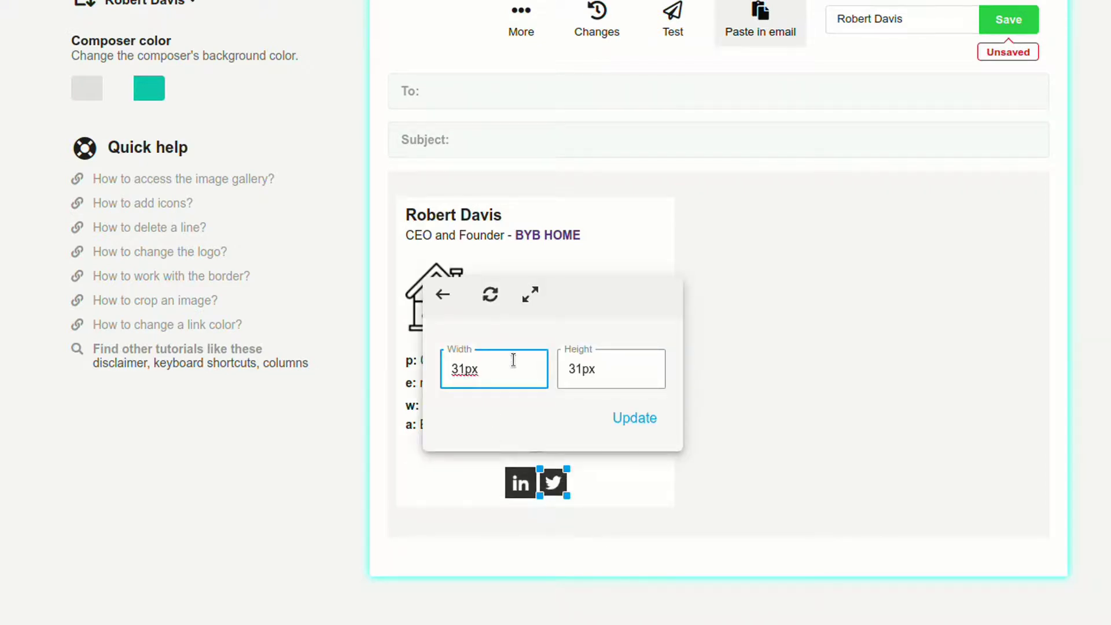
Resize the Twitter and LinkedIn icons to 30×30px each.
{"action": "key", "text": "ctrl+a"}
{"action": "key", "text": "Tab"}
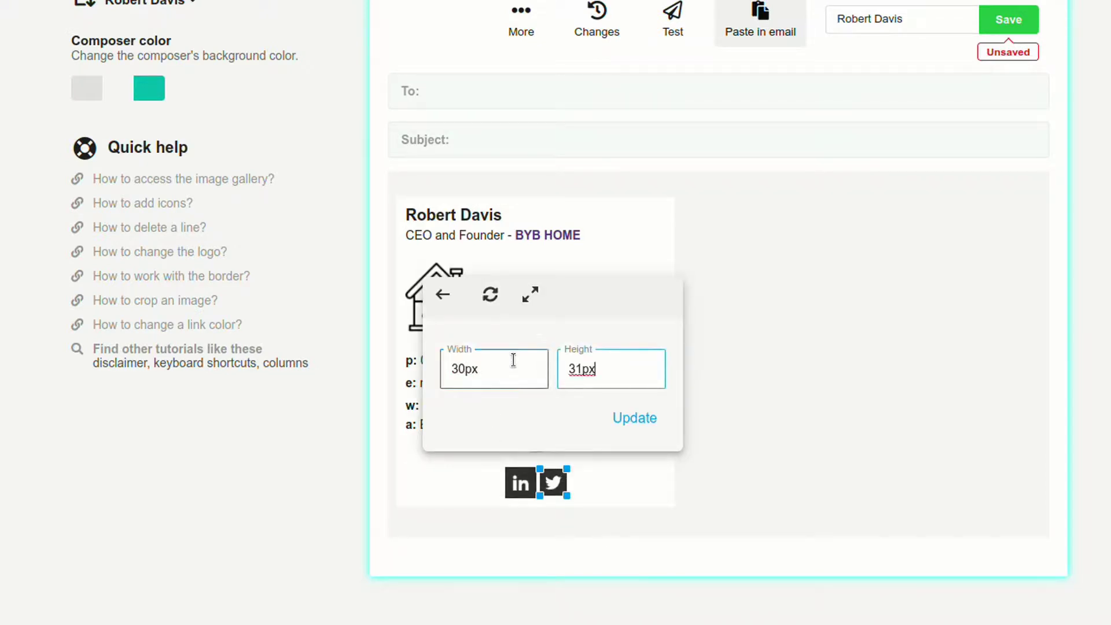
{"action": "type", "text": "30px"}
{"action": "left_click", "coordinate": [635, 417]}
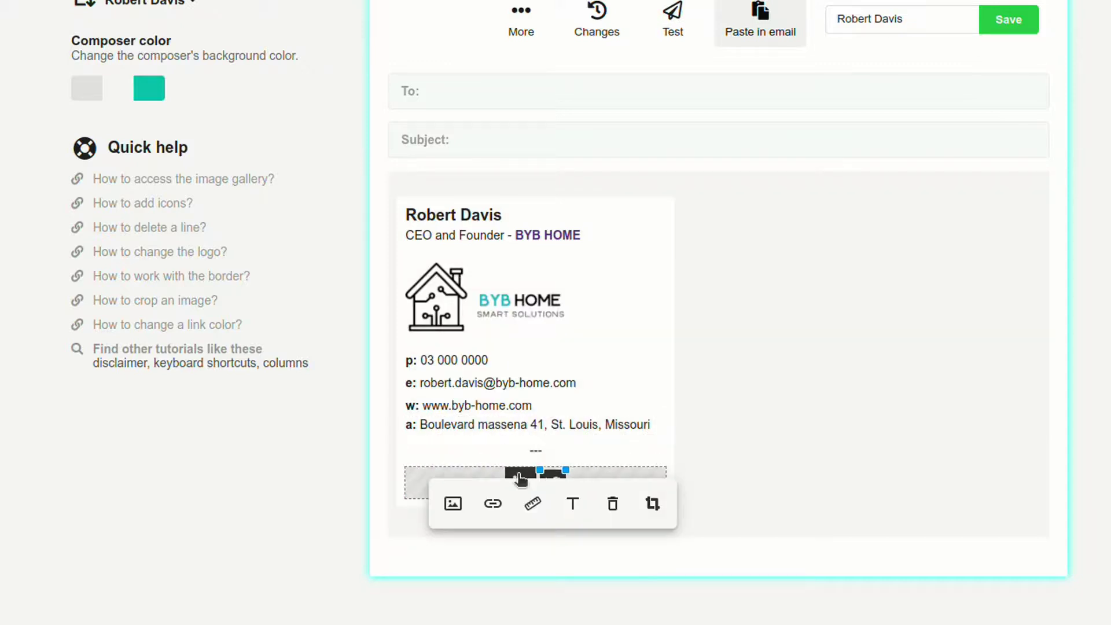
{"action": "left_click", "coordinate": [500, 503]}
{"action": "key", "text": "ctrl+a"}
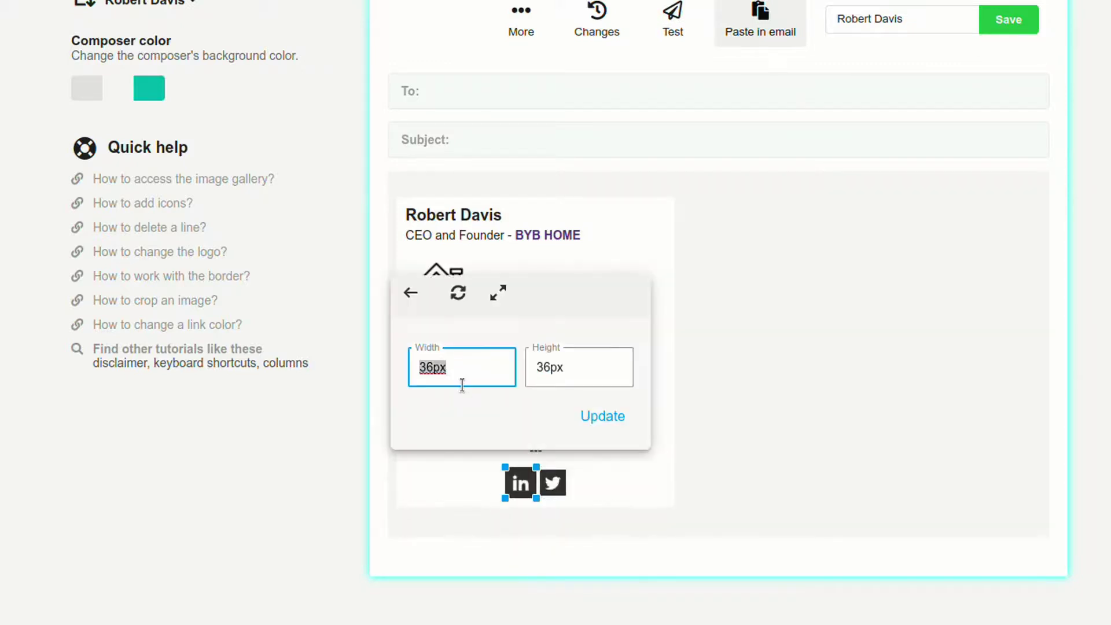
{"action": "type", "text": "30px"}
{"action": "key", "text": "Tab"}
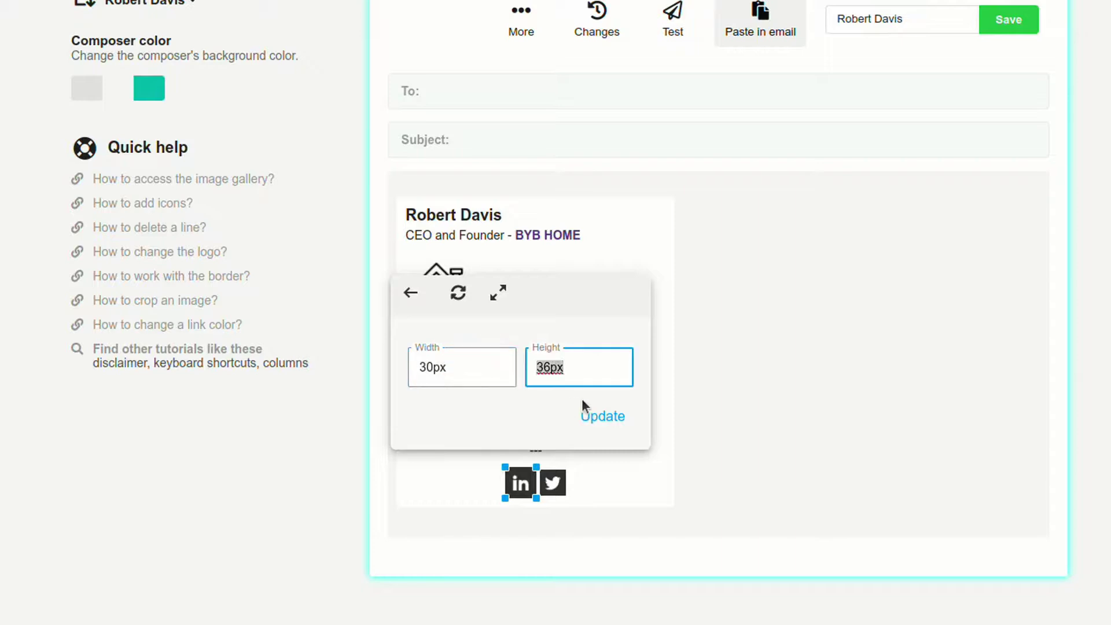
{"action": "type", "text": "30px"}
{"action": "left_click", "coordinate": [623, 417]}
{"action": "left_click", "coordinate": [624, 482]}
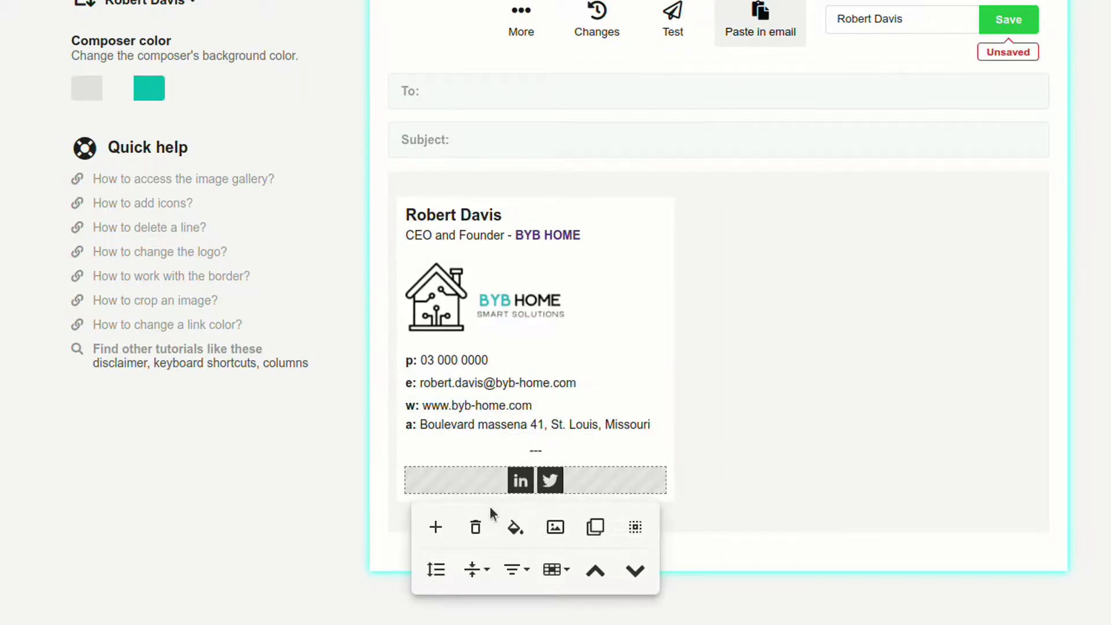
Add a Simple text row and an empty spacer row below the social icons.
{"action": "left_click", "coordinate": [435, 526]}
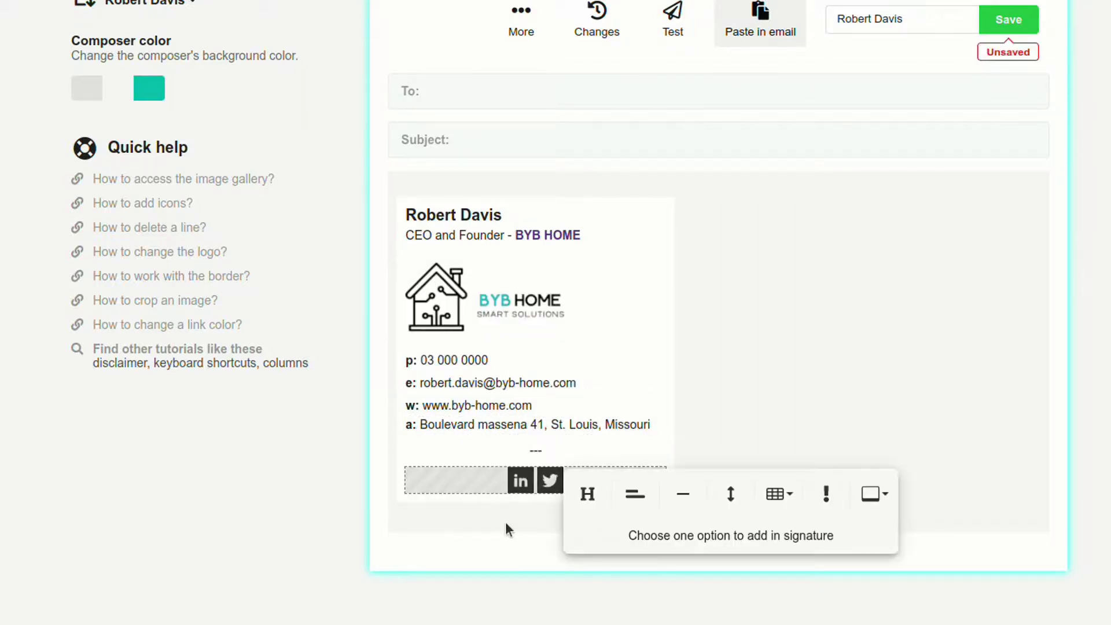
{"action": "left_click", "coordinate": [646, 499]}
{"action": "left_click", "coordinate": [538, 505]}
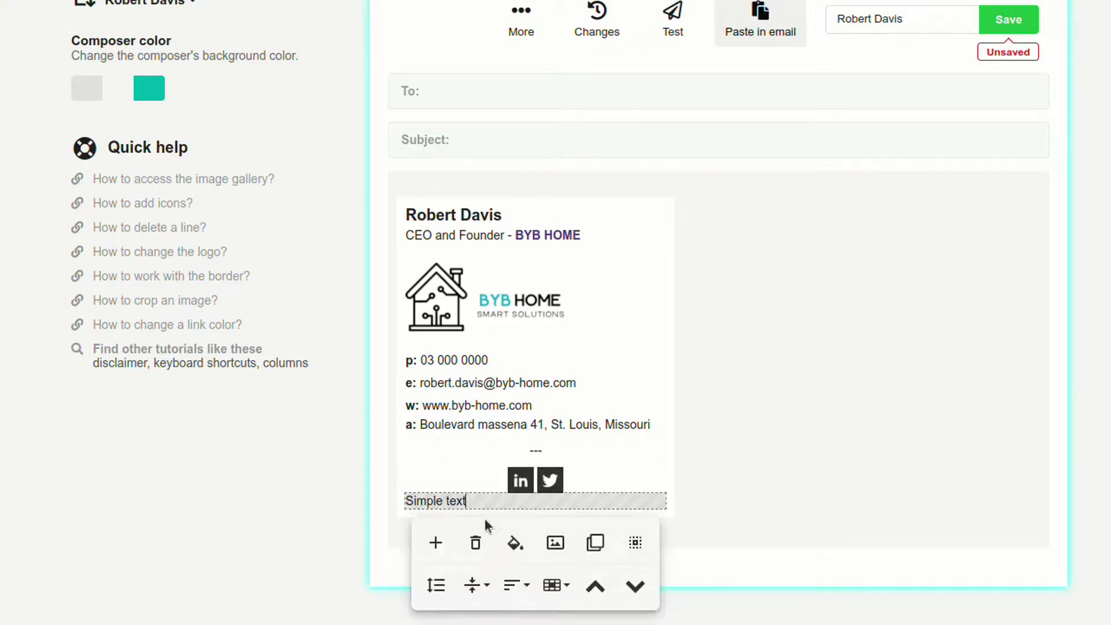
{"action": "left_click", "coordinate": [436, 542]}
{"action": "left_click", "coordinate": [629, 542]}
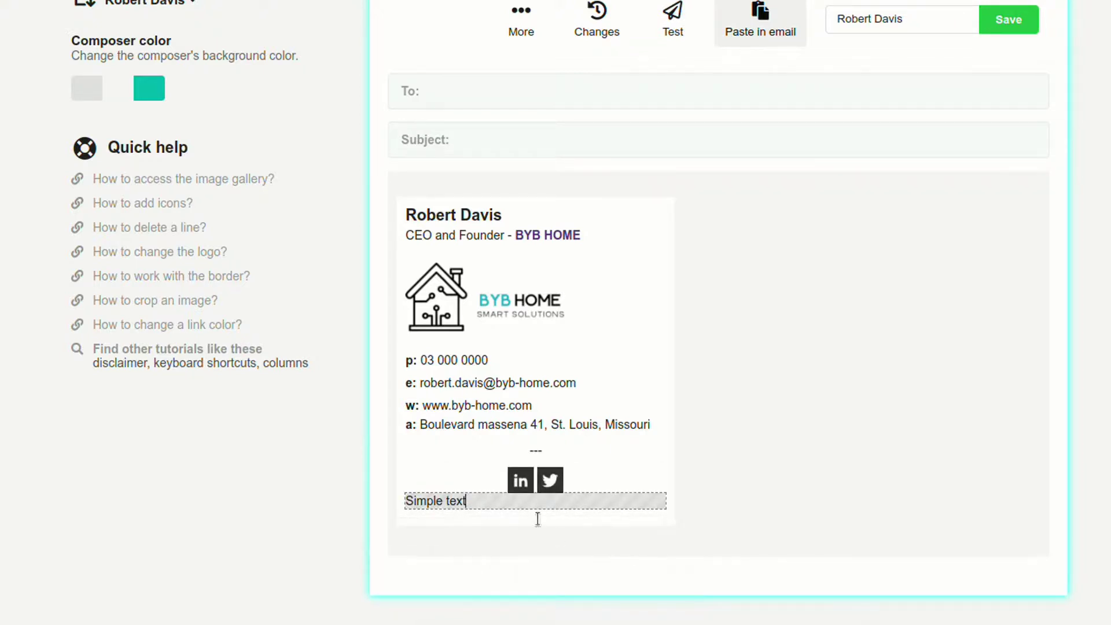
{"action": "left_click", "coordinate": [535, 513]}
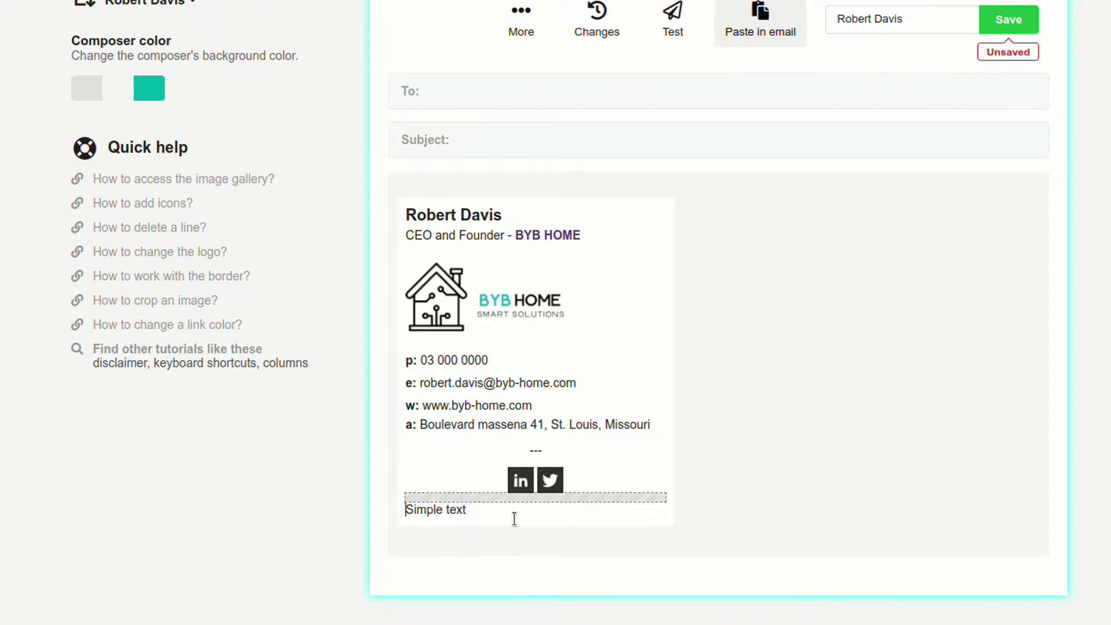
Clear the Simple text placeholder and bring up the image gallery for that block.
{"action": "left_click", "coordinate": [511, 514]}
{"action": "triple_click", "coordinate": [509, 509]}
{"action": "left_click", "coordinate": [510, 509]}
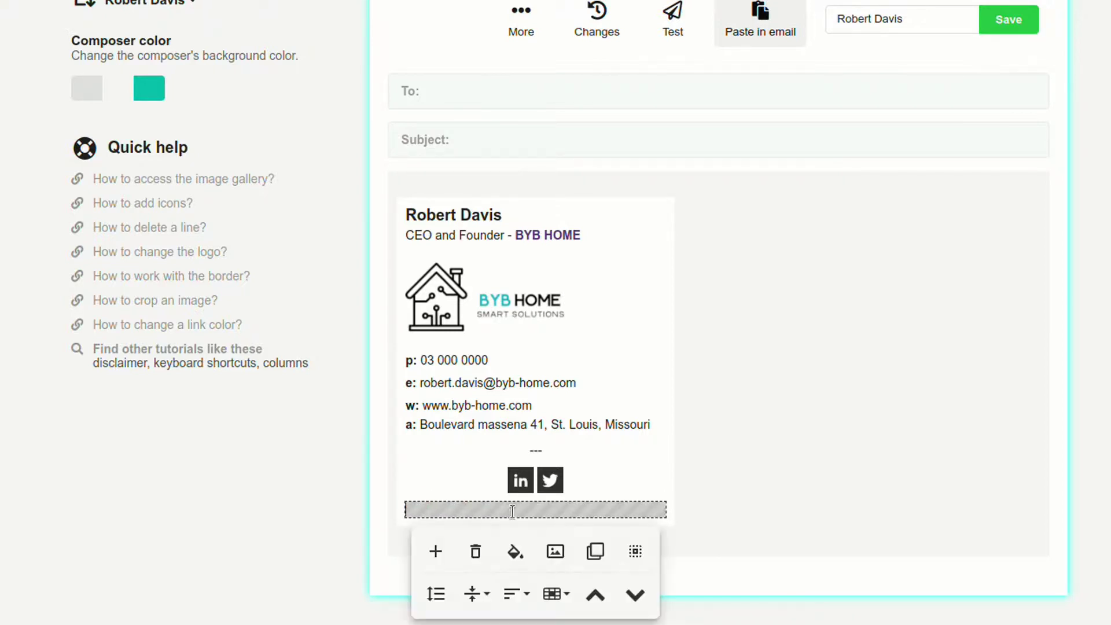
{"action": "left_click", "coordinate": [556, 552]}
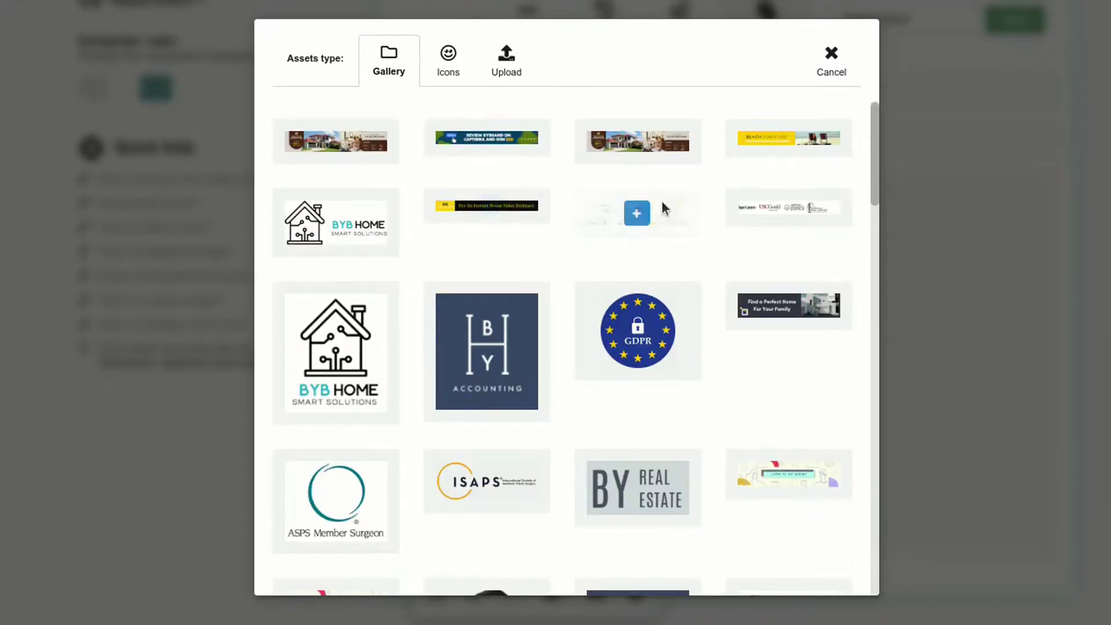
{"action": "scroll", "coordinate": [664, 213], "scroll_direction": "down", "scroll_amount": 2}
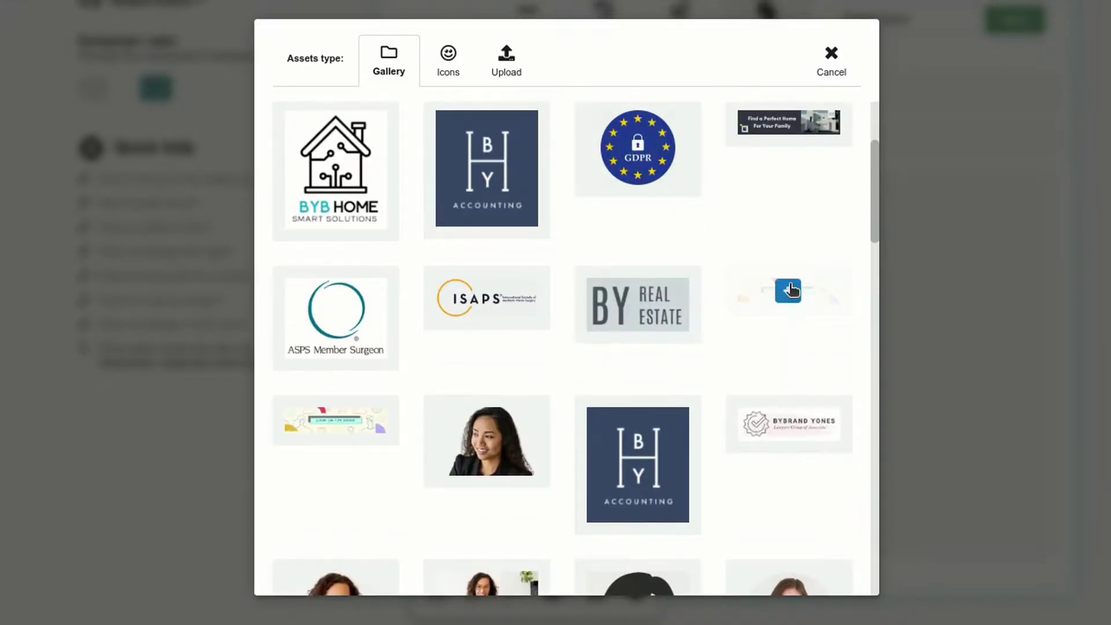
Insert the 'Listen to our podcast' banner and narrow it to the signature width.
{"action": "left_click", "coordinate": [786, 294]}
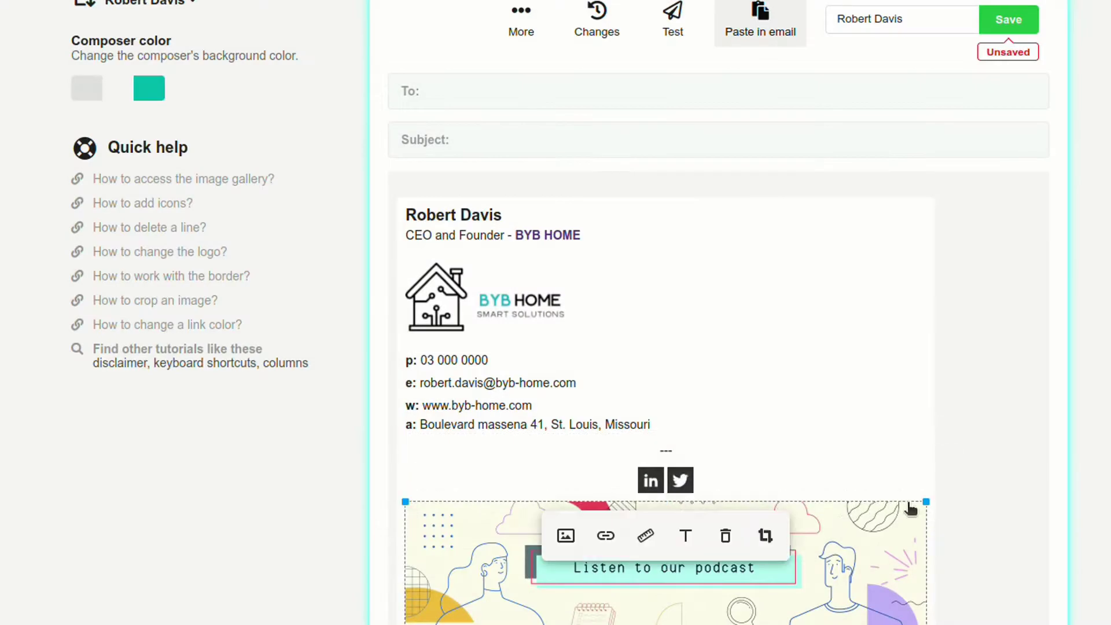
{"action": "left_click_drag", "start_coordinate": [924, 504], "coordinate": [686, 518]}
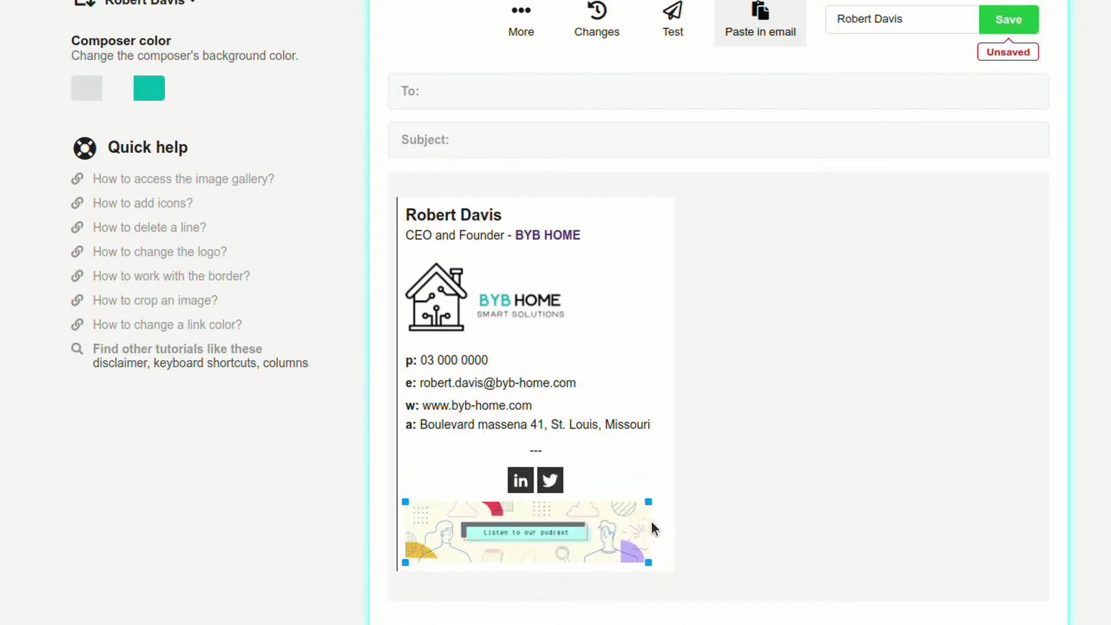
{"action": "left_click_drag", "start_coordinate": [685, 518], "coordinate": [674, 517]}
{"action": "left_click", "coordinate": [808, 387]}
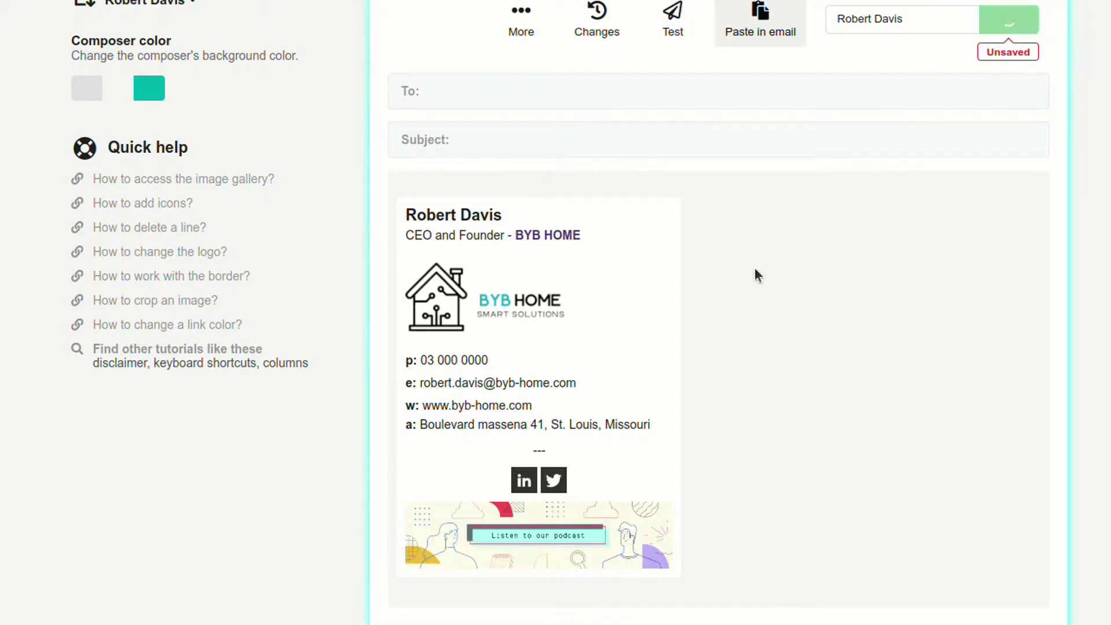
Set the signature's left and right padding to 0px.
{"action": "left_click", "coordinate": [583, 285]}
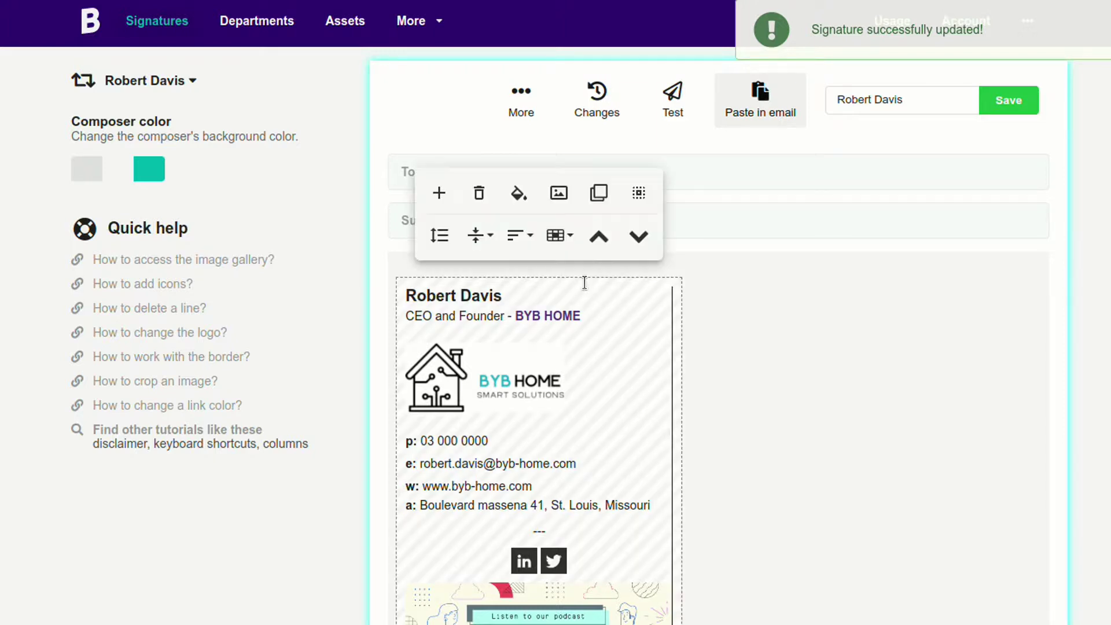
{"action": "scroll", "coordinate": [582, 280], "scroll_direction": "down", "scroll_amount": 1}
{"action": "left_click", "coordinate": [439, 144]}
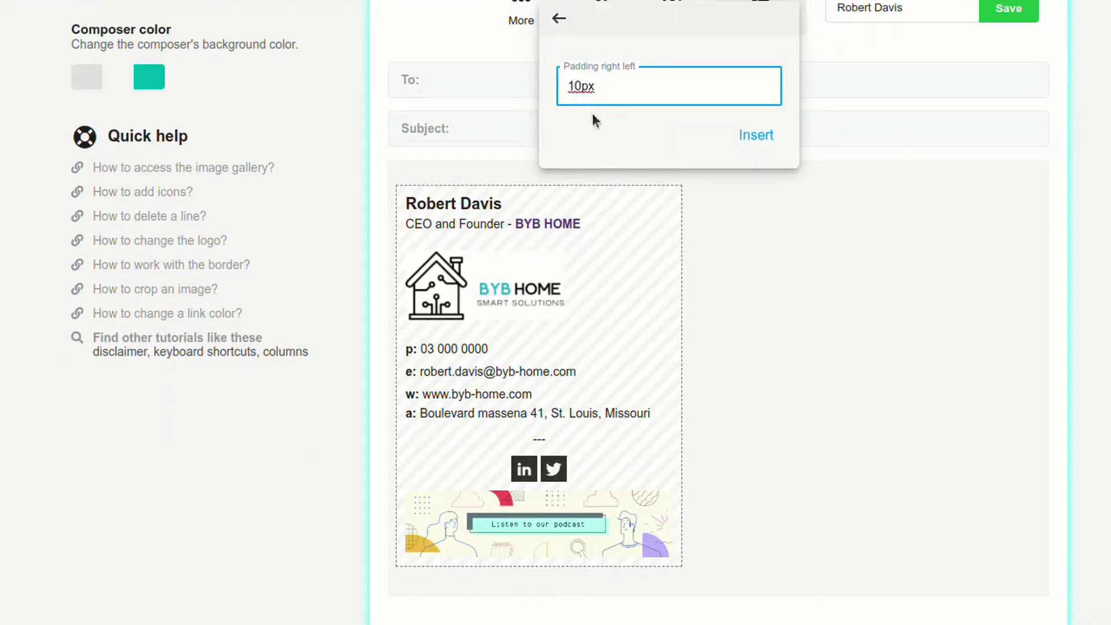
{"action": "key", "text": "BackSpace"}
{"action": "left_click", "coordinate": [752, 134]}
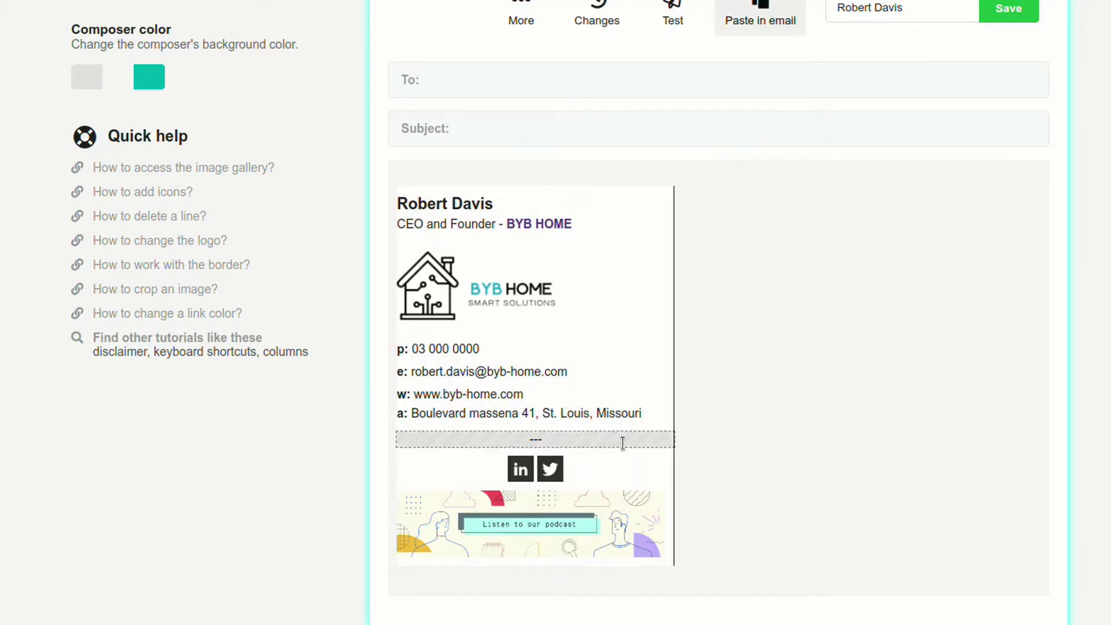
Delete the --- separator row and duplicate the thin spacer row below the icons.
{"action": "left_click", "coordinate": [621, 440]}
{"action": "left_click", "coordinate": [475, 482]}
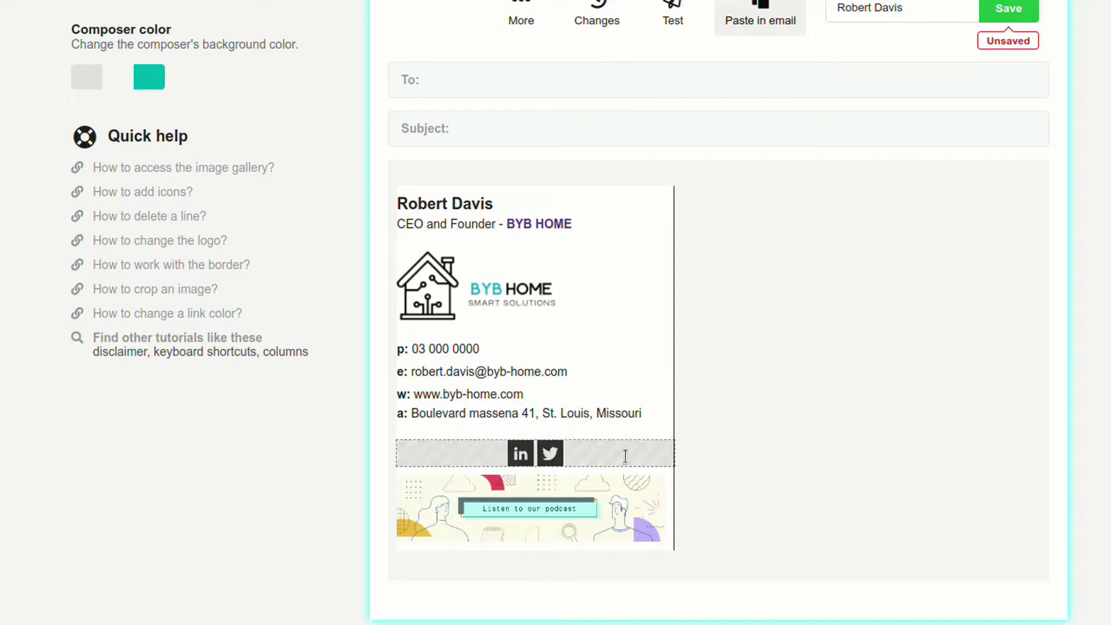
{"action": "left_click", "coordinate": [625, 471]}
{"action": "left_click", "coordinate": [596, 509]}
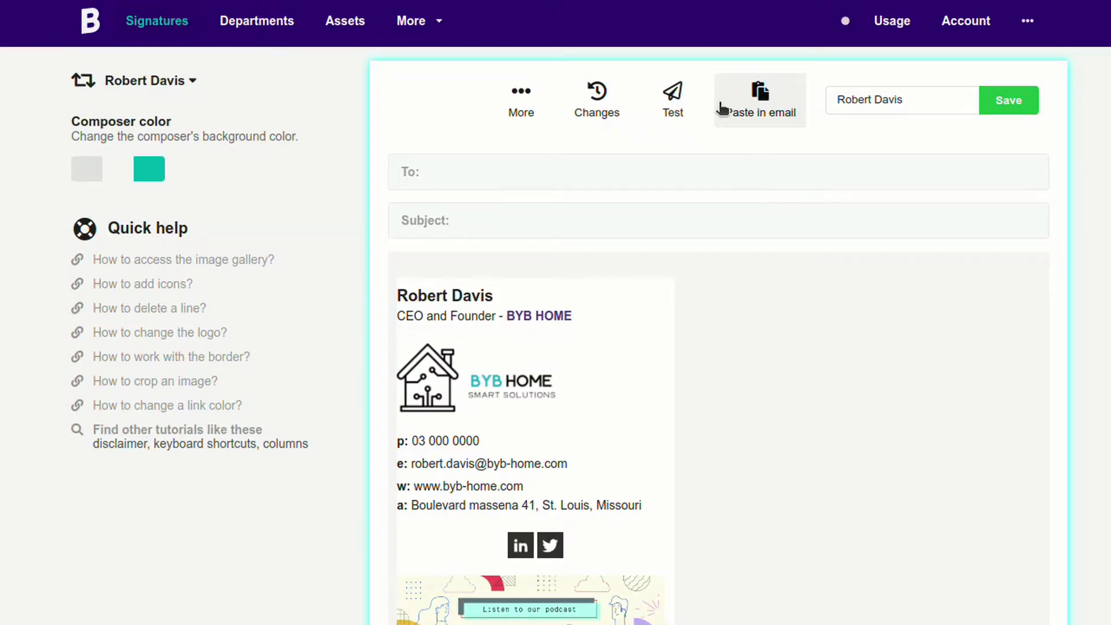
{"action": "left_click", "coordinate": [674, 105]}
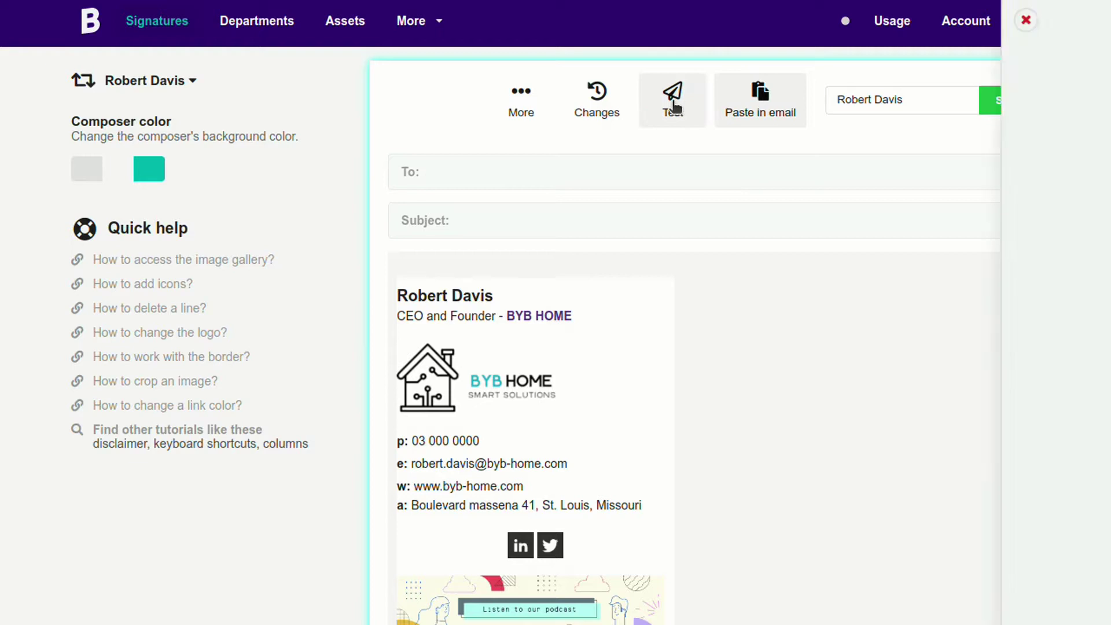
{"action": "left_click", "coordinate": [714, 171]}
{"action": "left_click", "coordinate": [521, 104]}
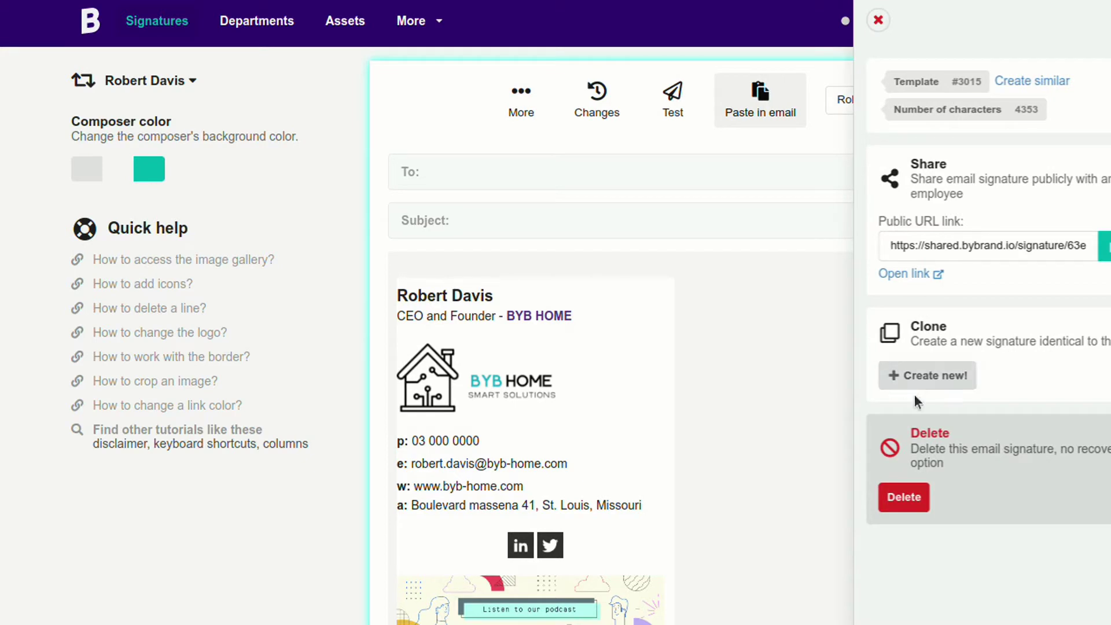
{"action": "left_click", "coordinate": [749, 200]}
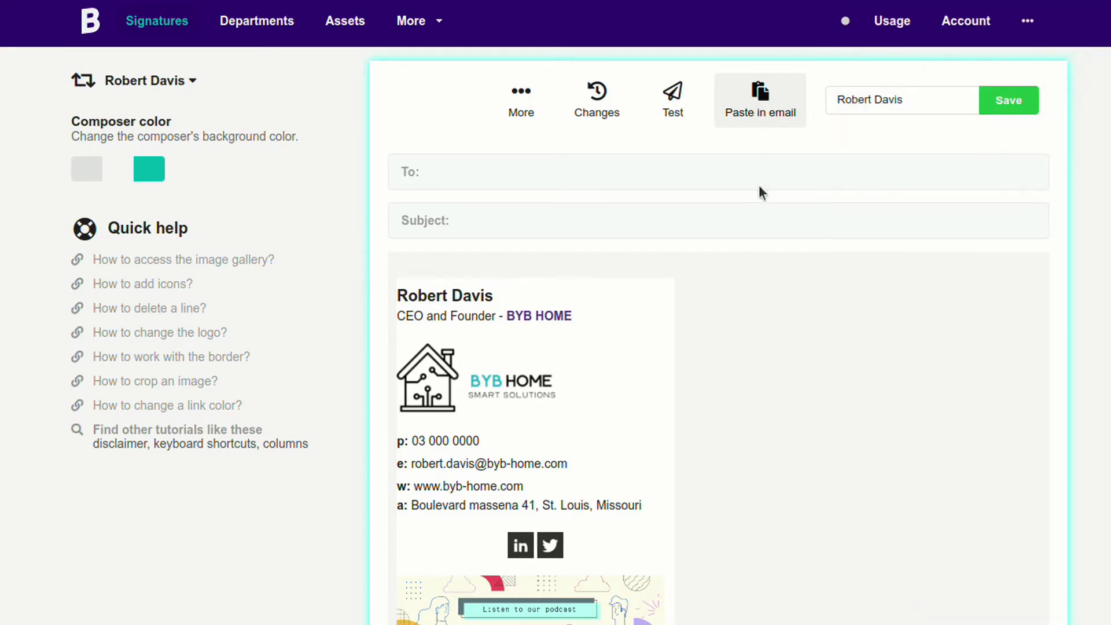
{"action": "scroll", "coordinate": [625, 321], "scroll_direction": "down", "scroll_amount": 2}
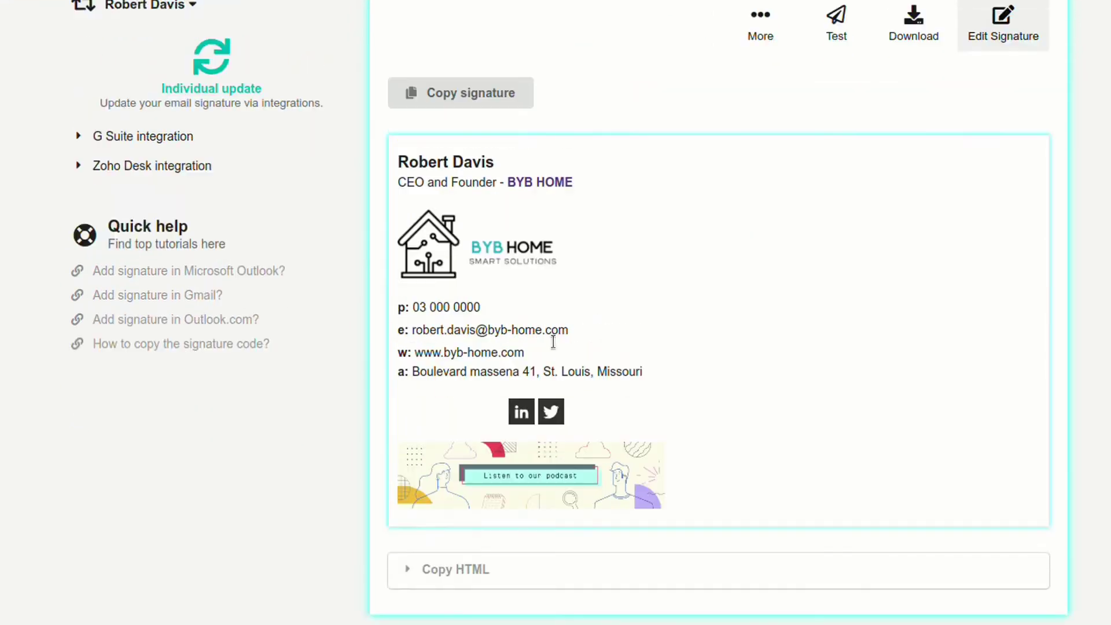
{"action": "scroll", "coordinate": [553, 341], "scroll_direction": "up", "scroll_amount": 2}
Check the G Suite integration options, then expand the Zoho Desk integration.
{"action": "left_click", "coordinate": [131, 214]}
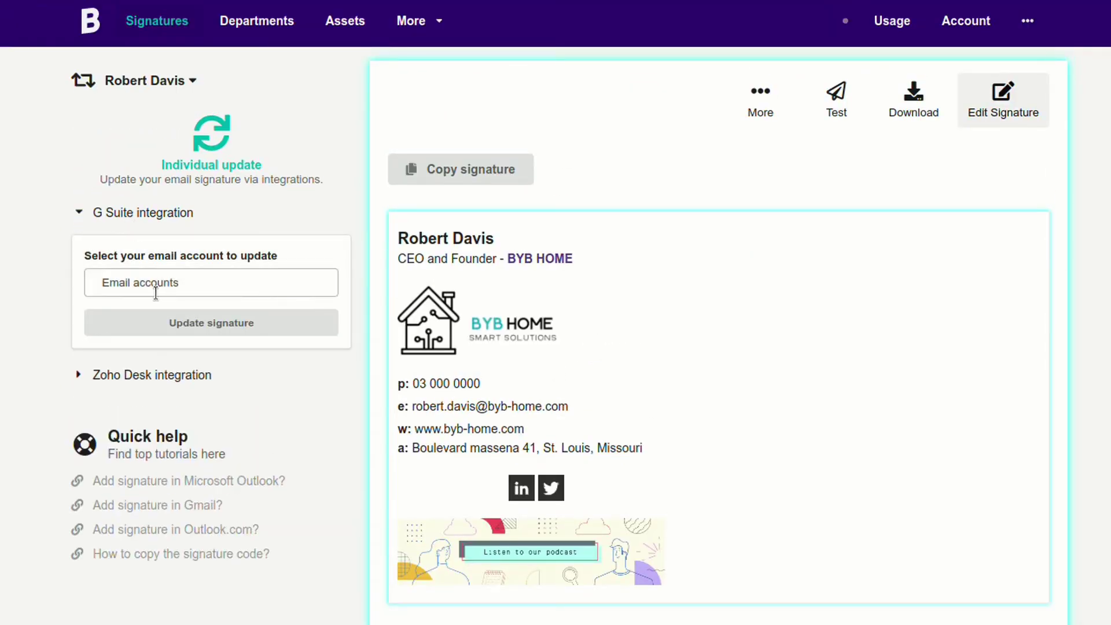
{"action": "left_click", "coordinate": [153, 219]}
{"action": "left_click", "coordinate": [161, 248]}
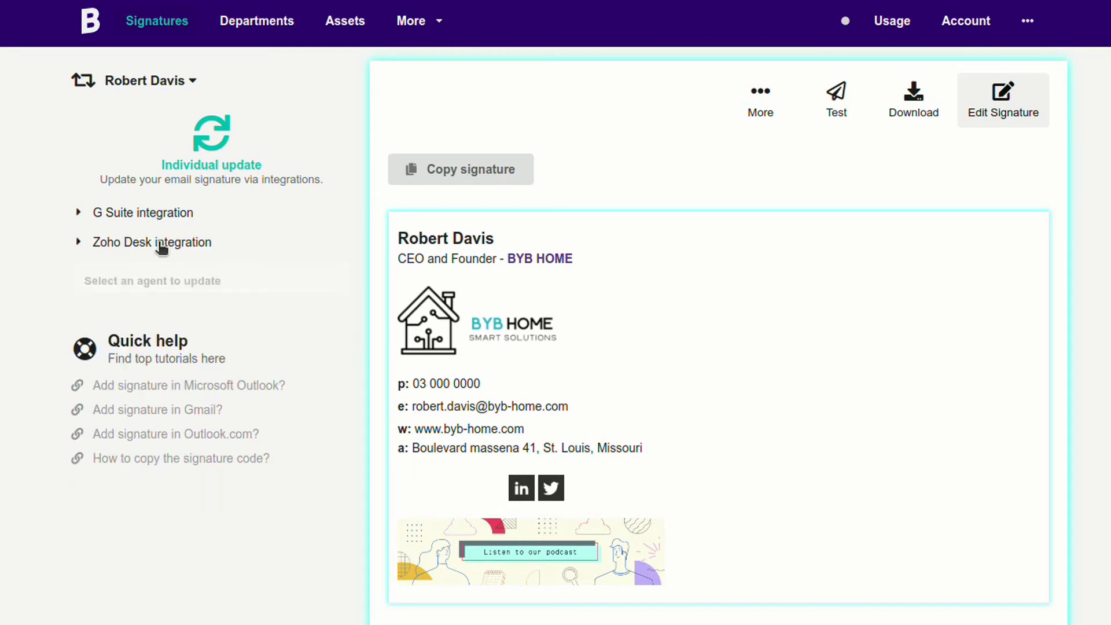